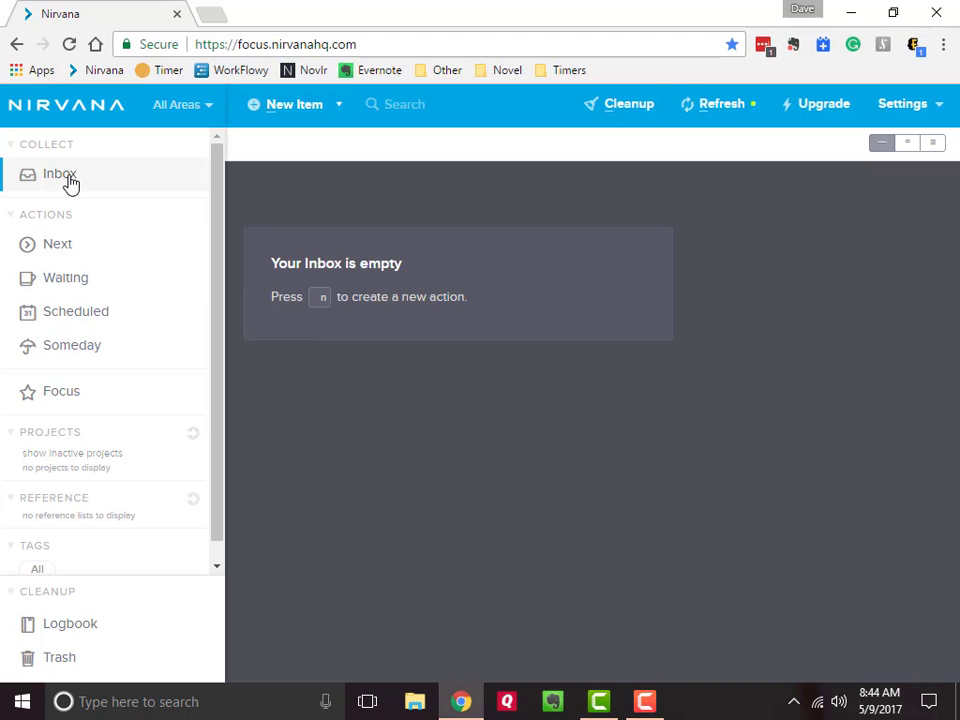
- Create two new actions in the Inbox titled "Vacuum bedroom" and "Order birthday cake"
key("n")
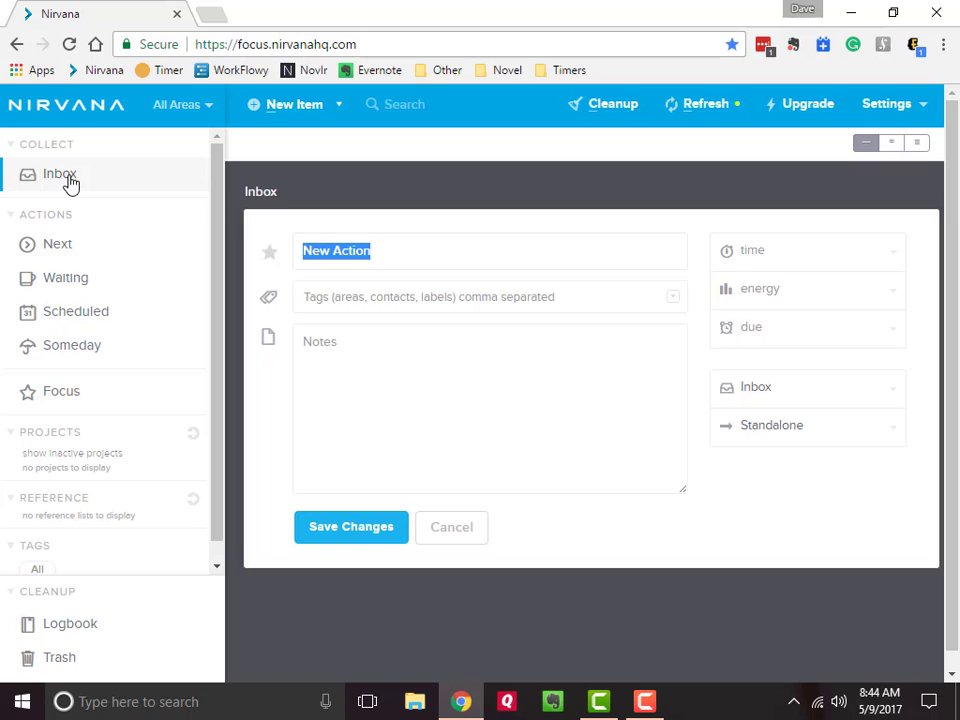
type("Vacuum ")
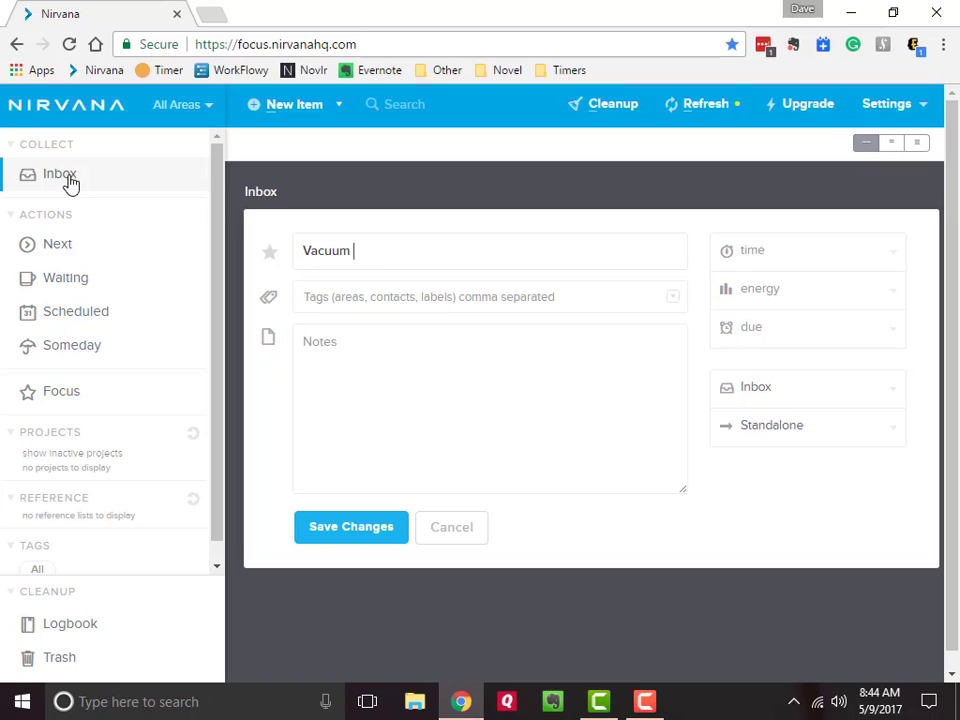
type("bedroom")
key("Return")
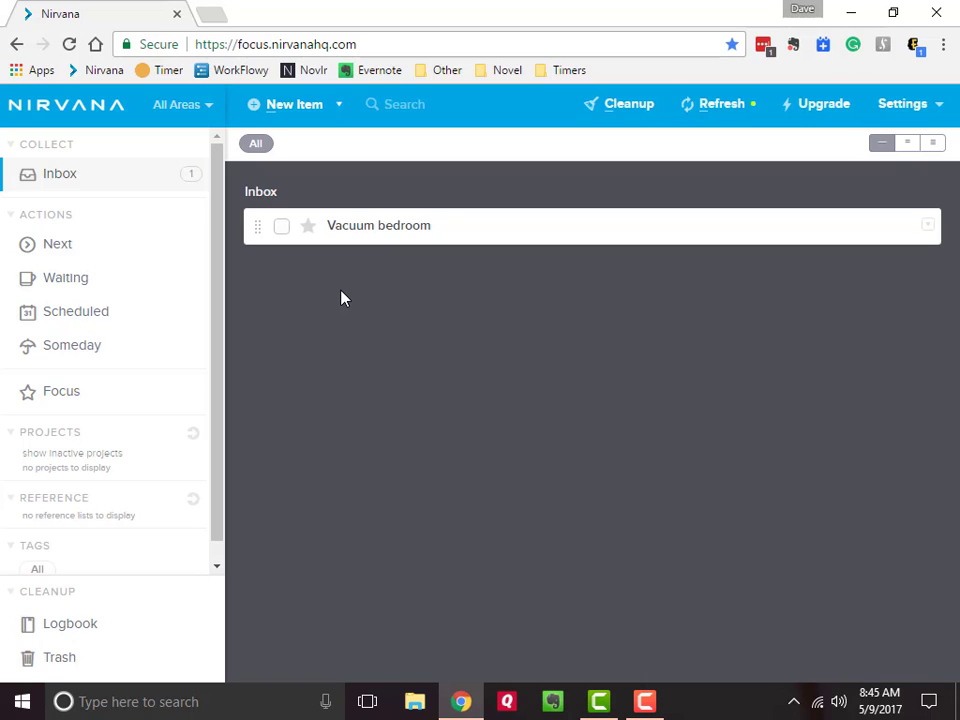
key("n")
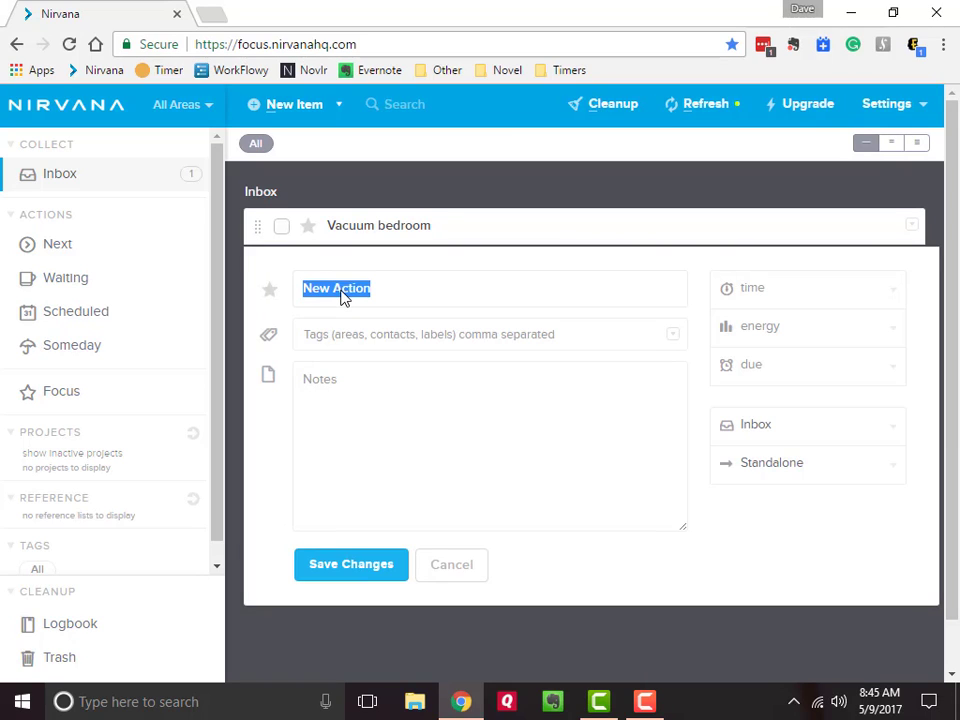
type("Order birthday cake")
key("Return")
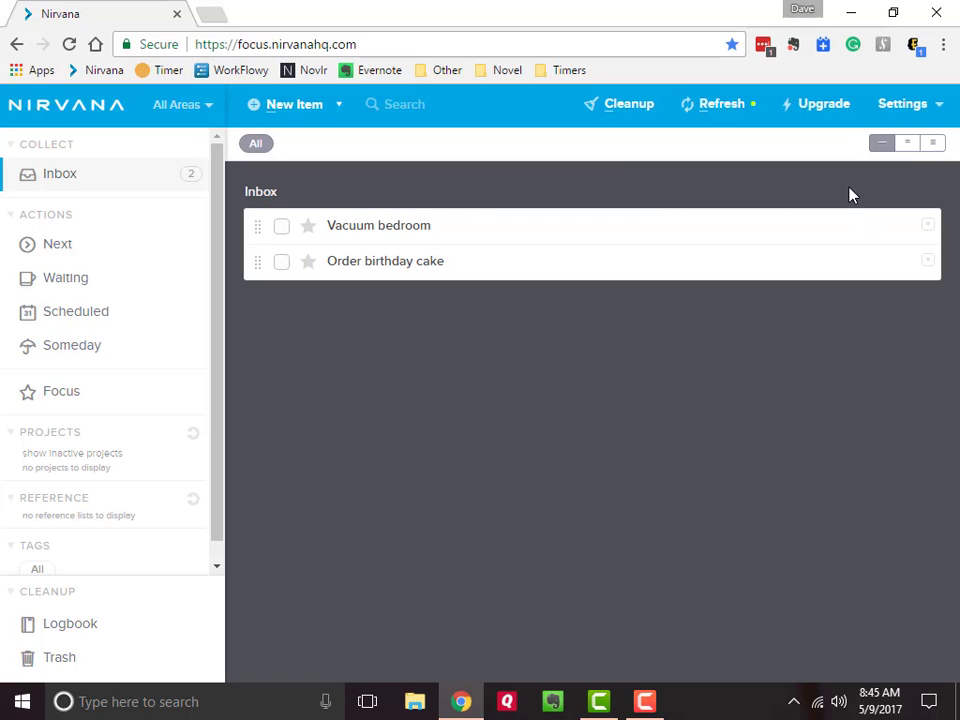
- Set Rapid Entry to Show in the preferences and save the change
left_click(942, 112)
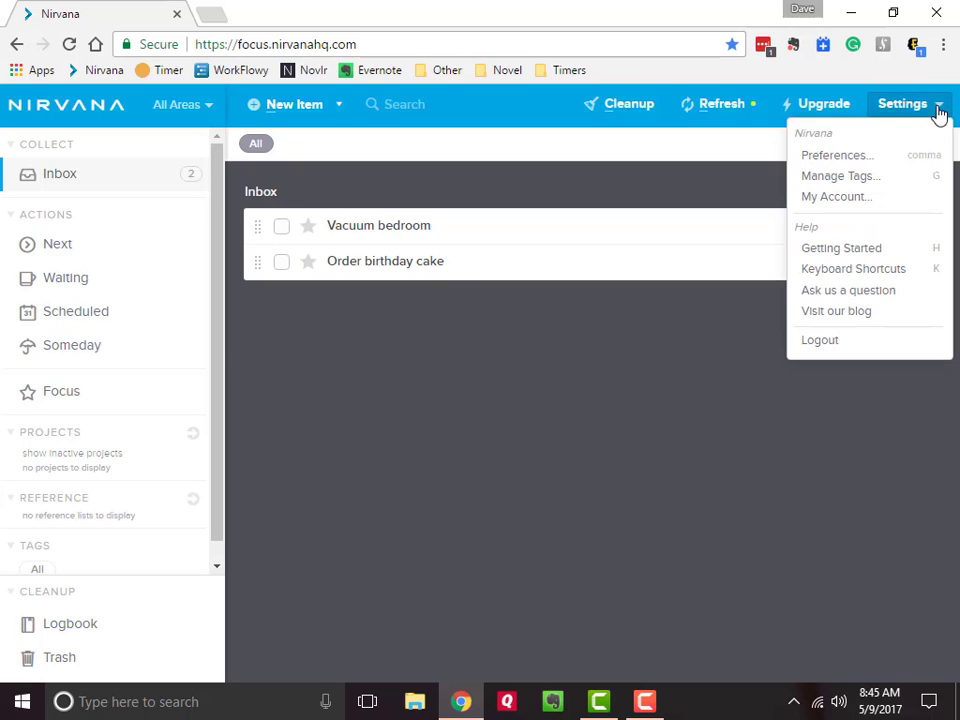
left_click(838, 158)
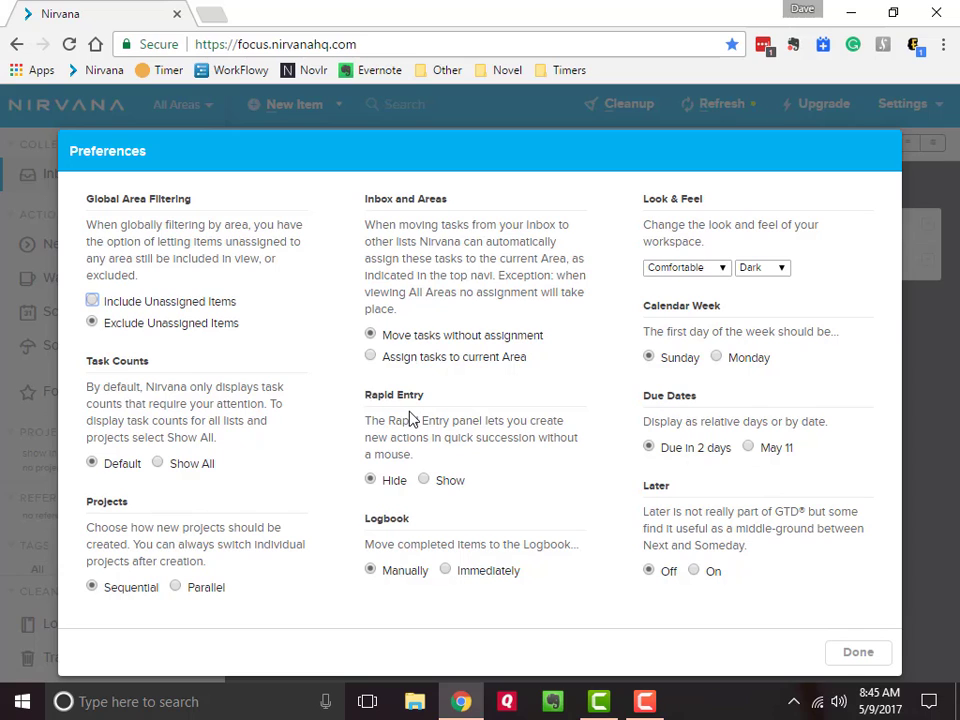
left_click(424, 480)
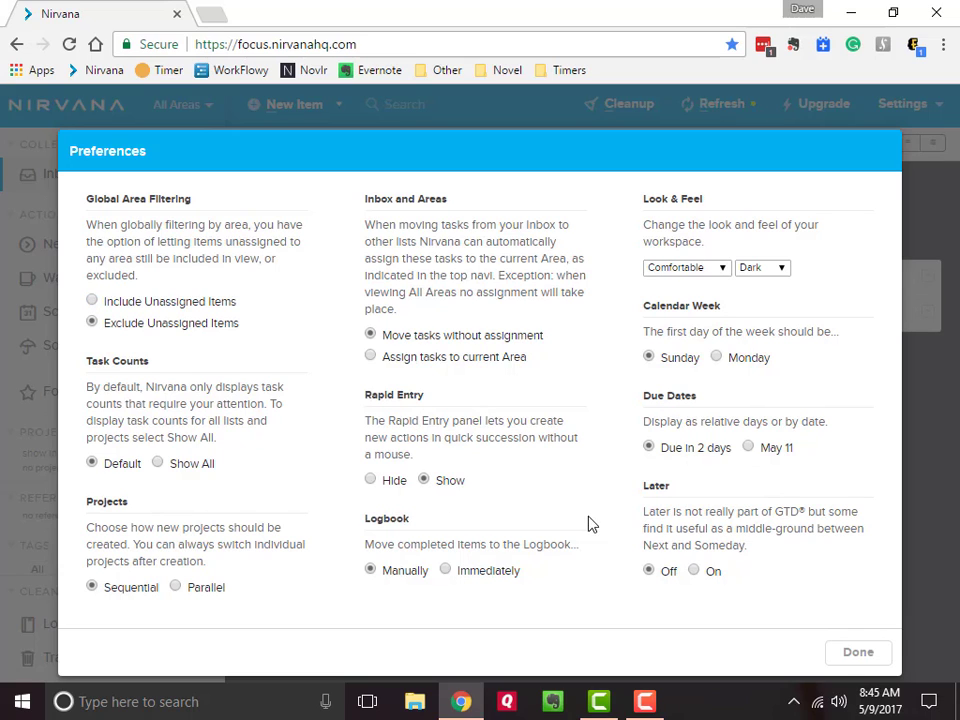
left_click(862, 656)
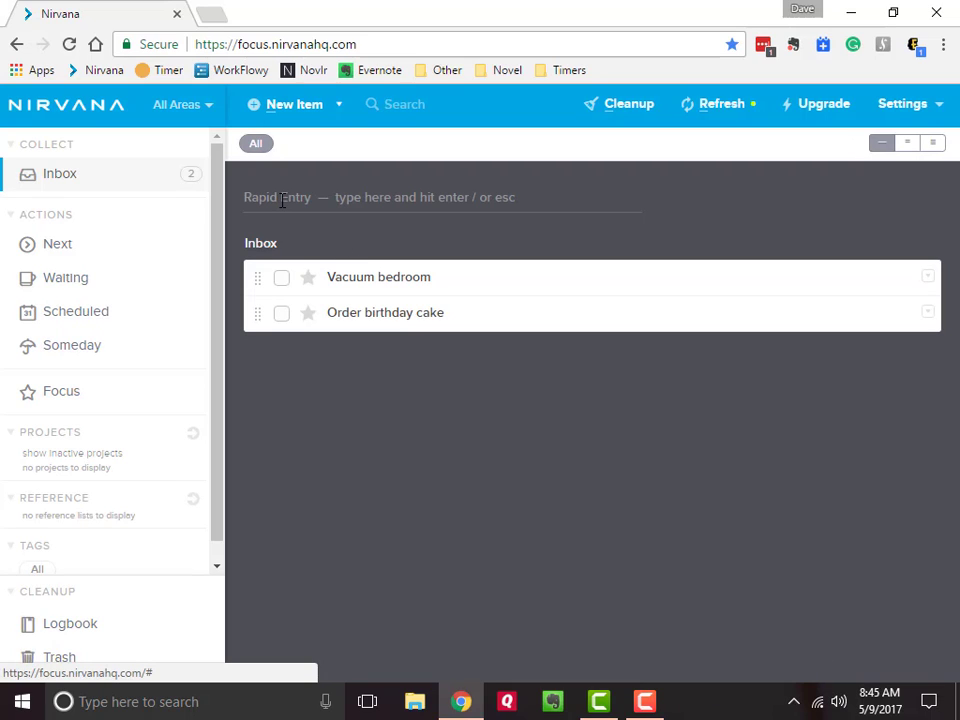
- Use Rapid Entry to add the actions "Pay mortgage" and "Pick up dry cleaning" to the Inbox
left_click(283, 200)
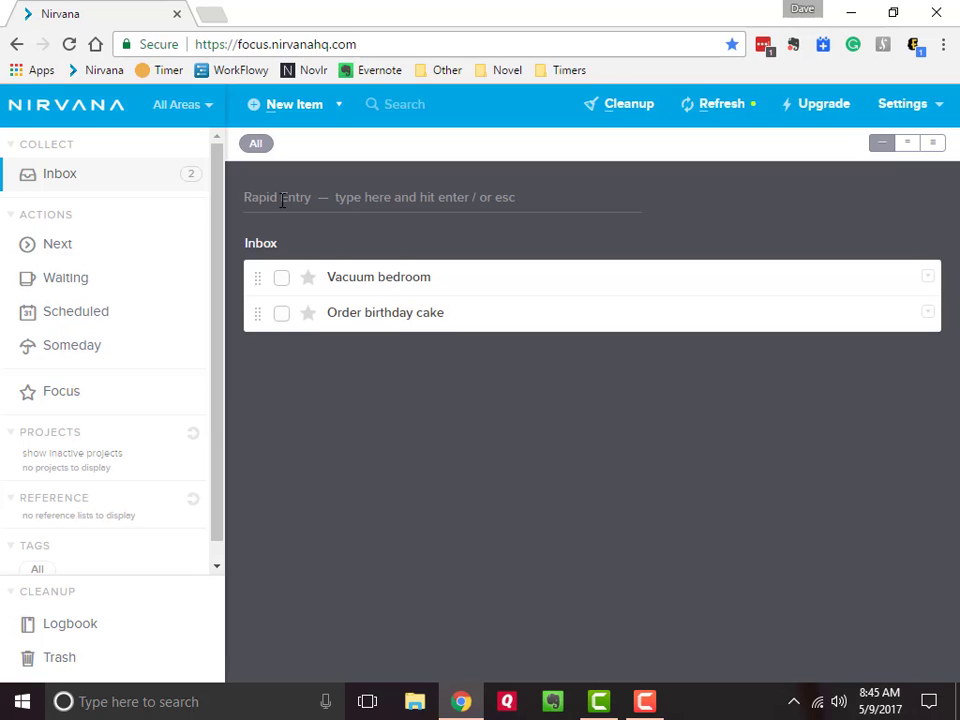
type("Pay m")
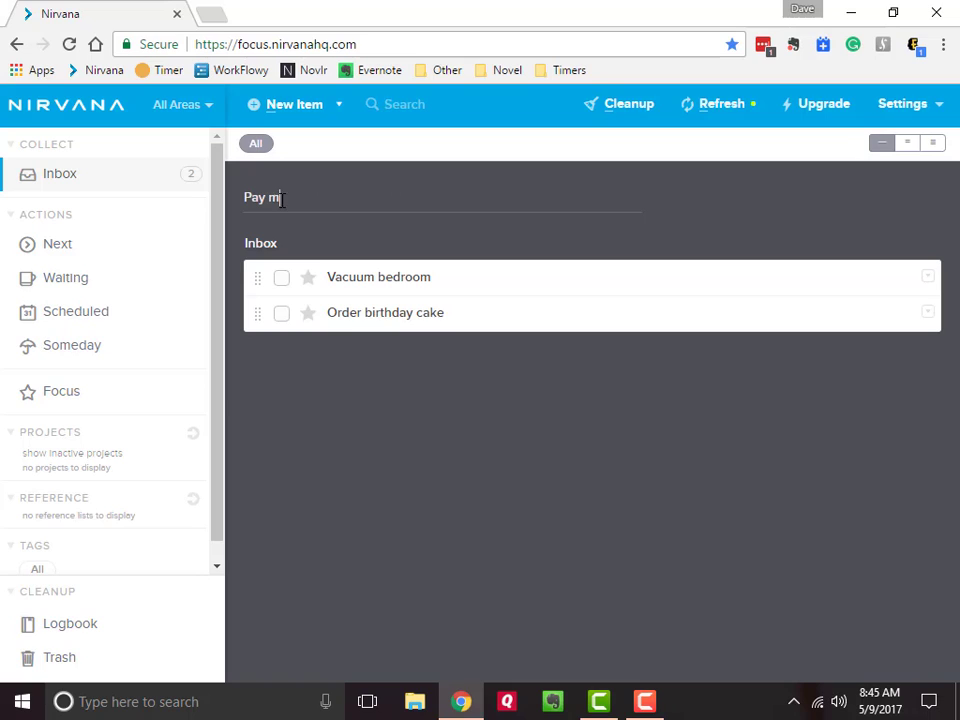
type("ortga")
key("BackSpace")
type("gage")
key("Return")
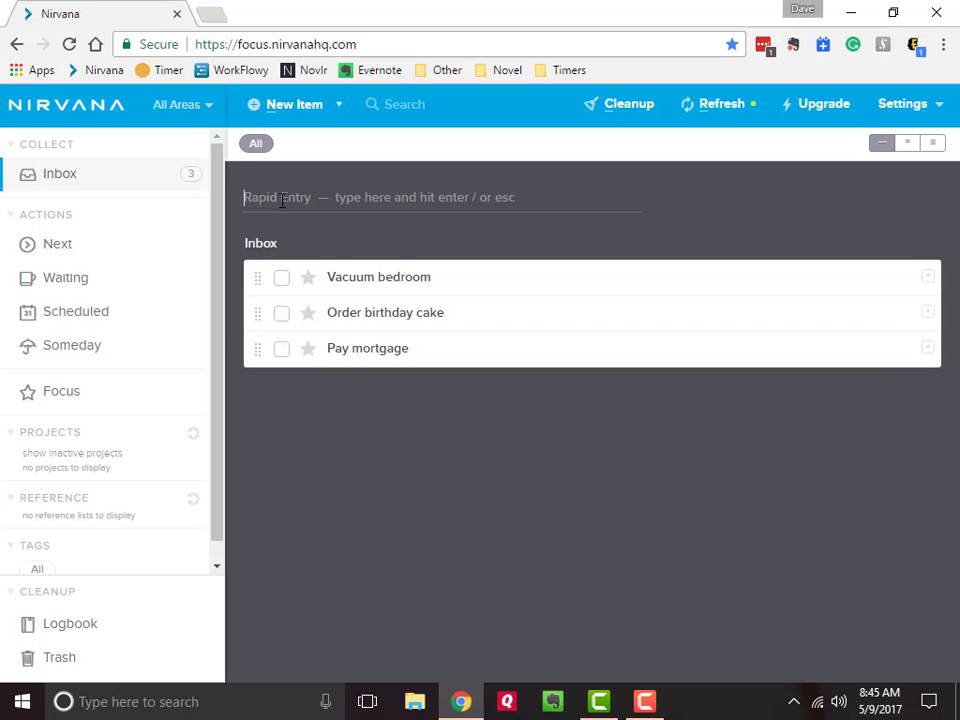
type("Pick u")
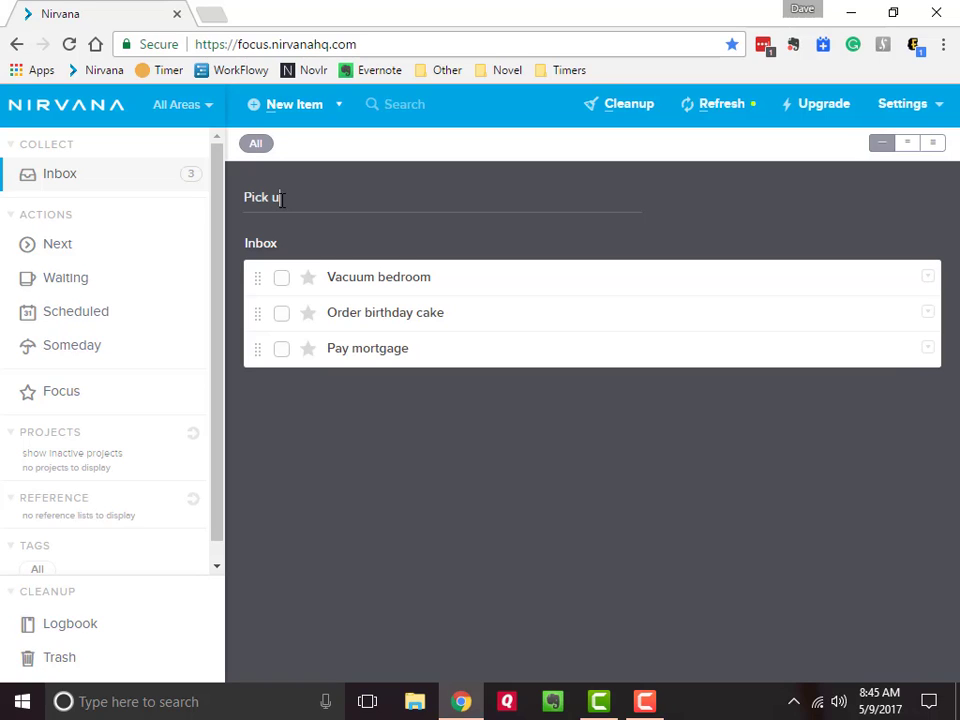
type("p dry")
type("leaning")
key("Return")
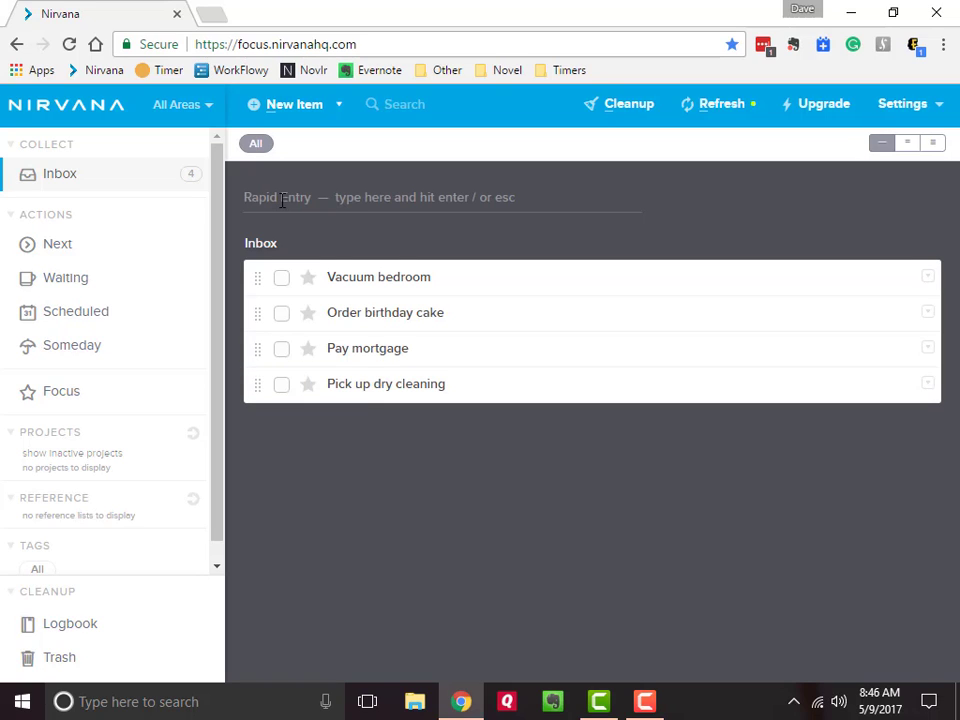
- Add the actions "Plan trip to France" and "Put brakes on car" to the Inbox through Rapid Entry
type("P")
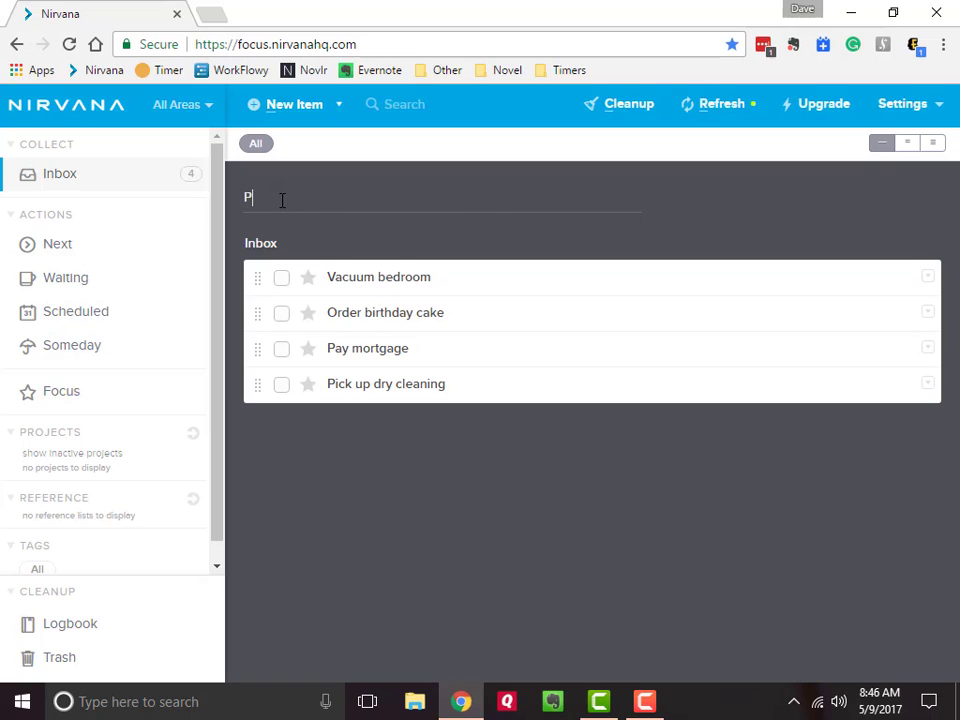
type("lan trip to France")
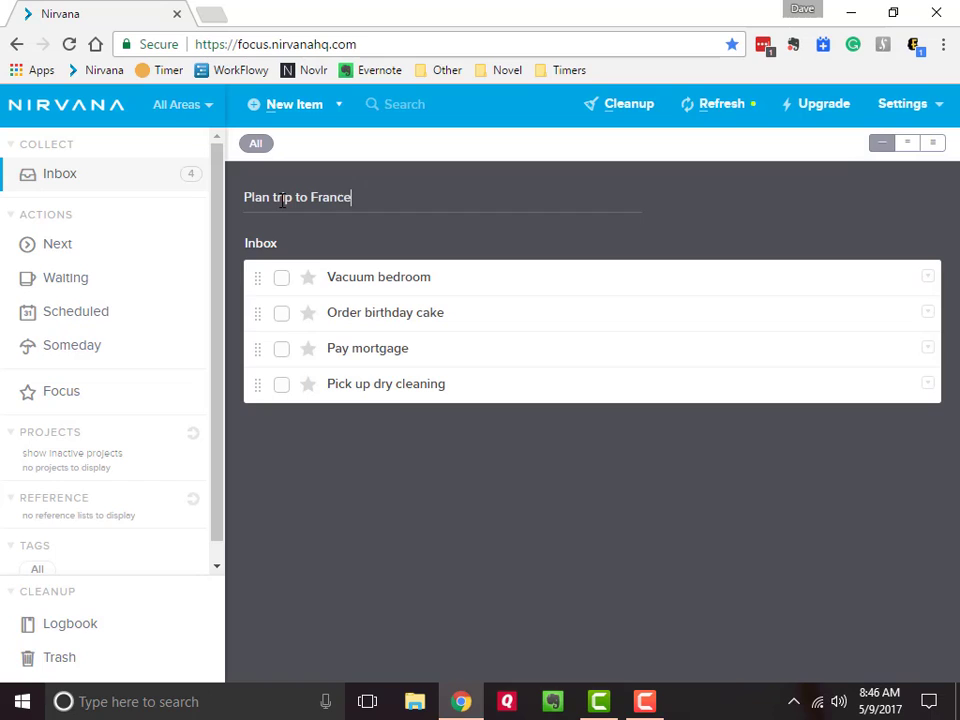
key("Return")
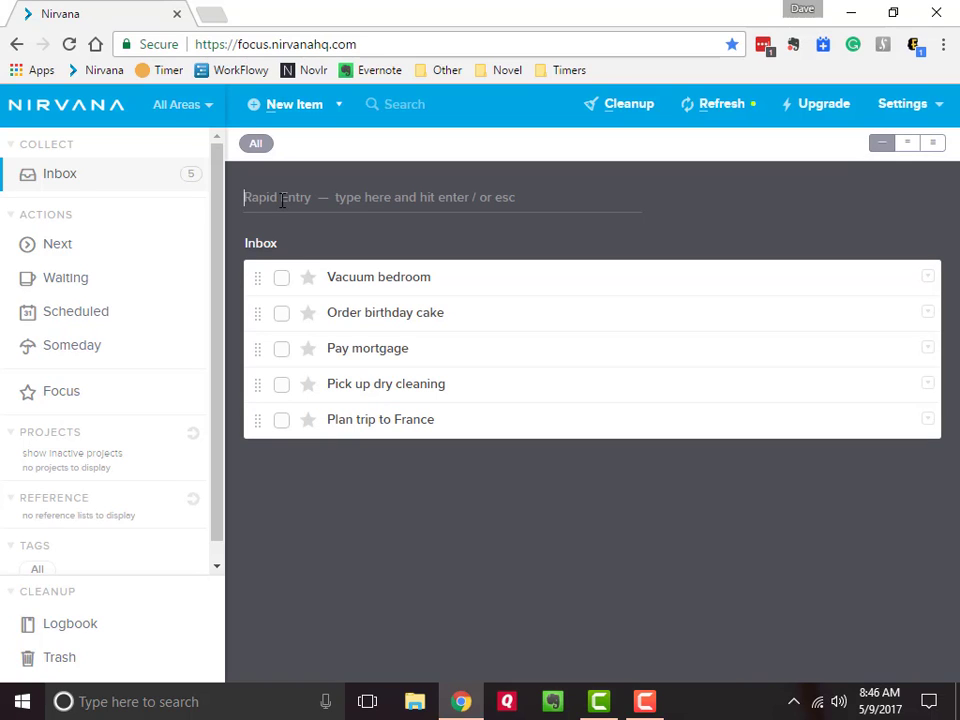
type("Put brakes on ")
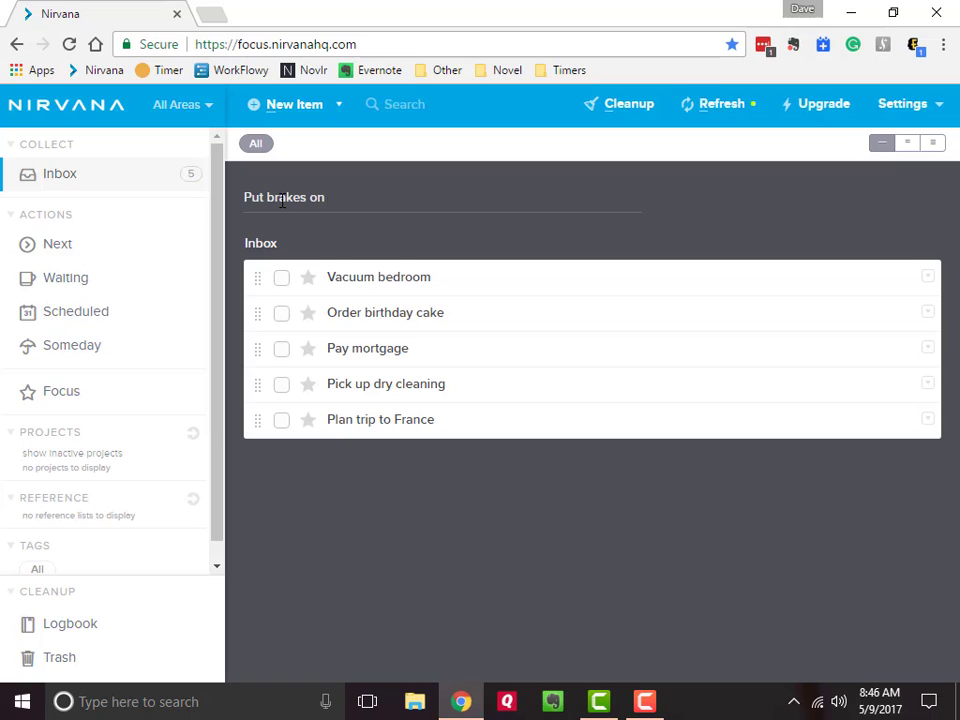
type("car")
key("Return")
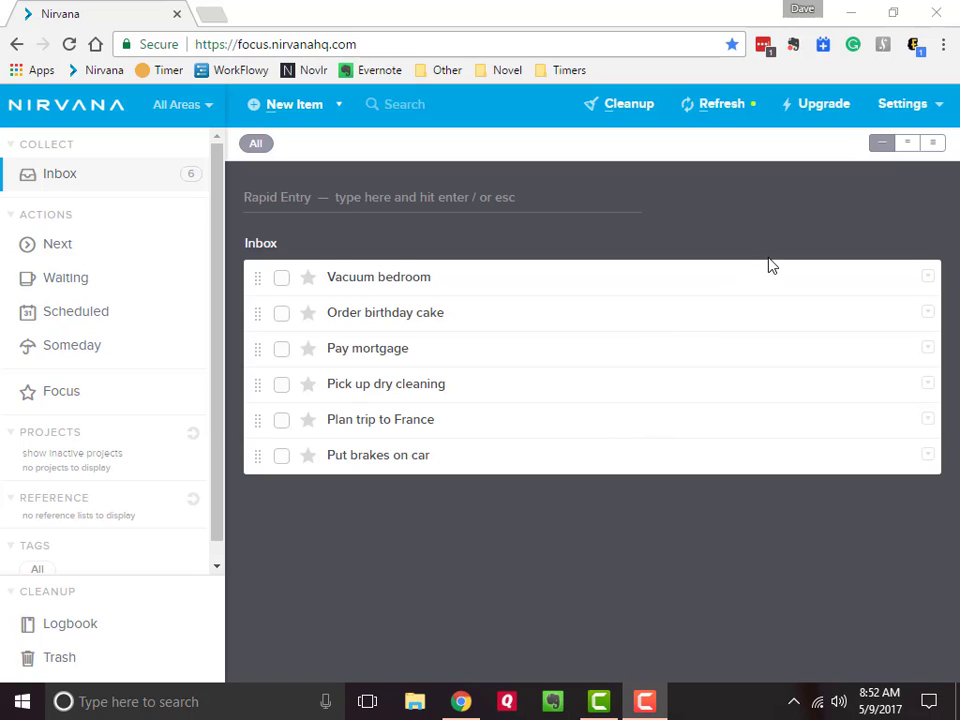
- Change the Inbox and Areas preference to "Assign tasks to current Area" and close the preferences
left_click(940, 116)
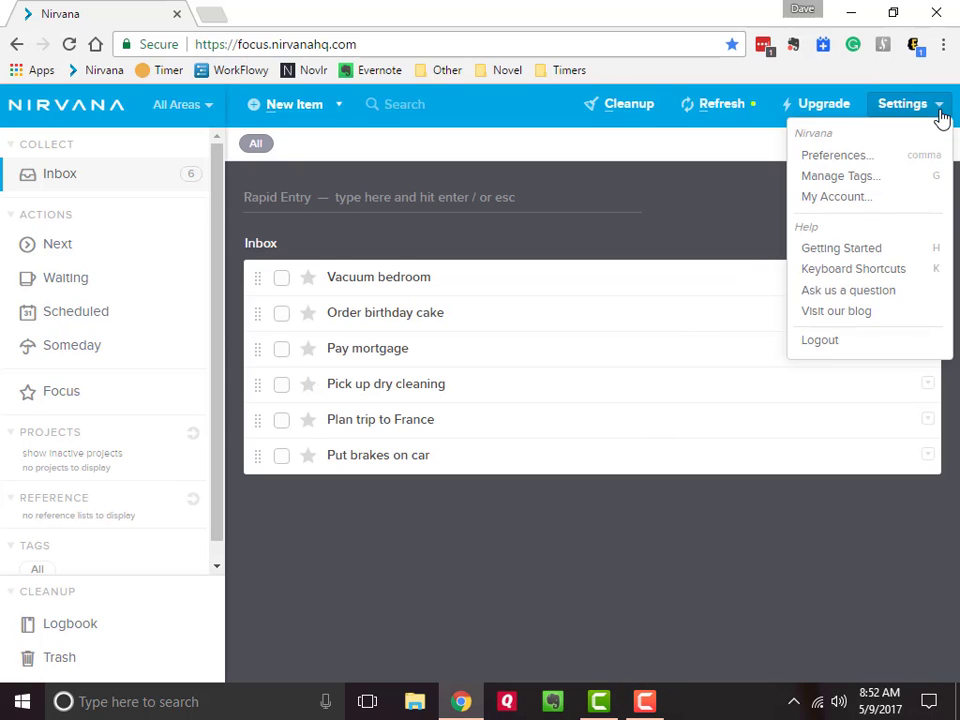
left_click(846, 162)
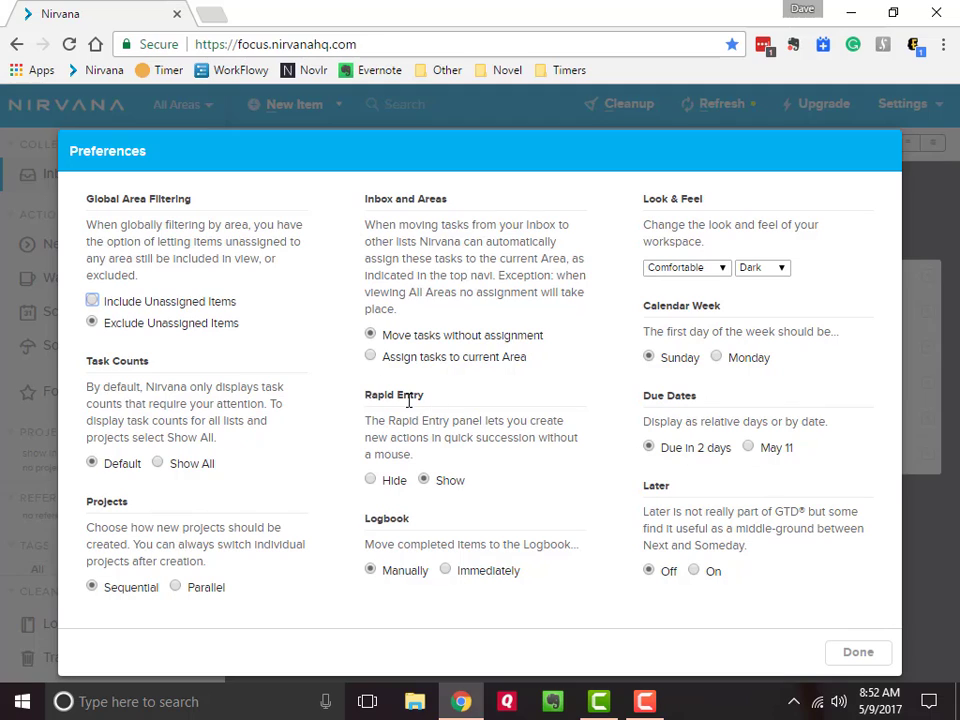
left_click(370, 357)
left_click(858, 652)
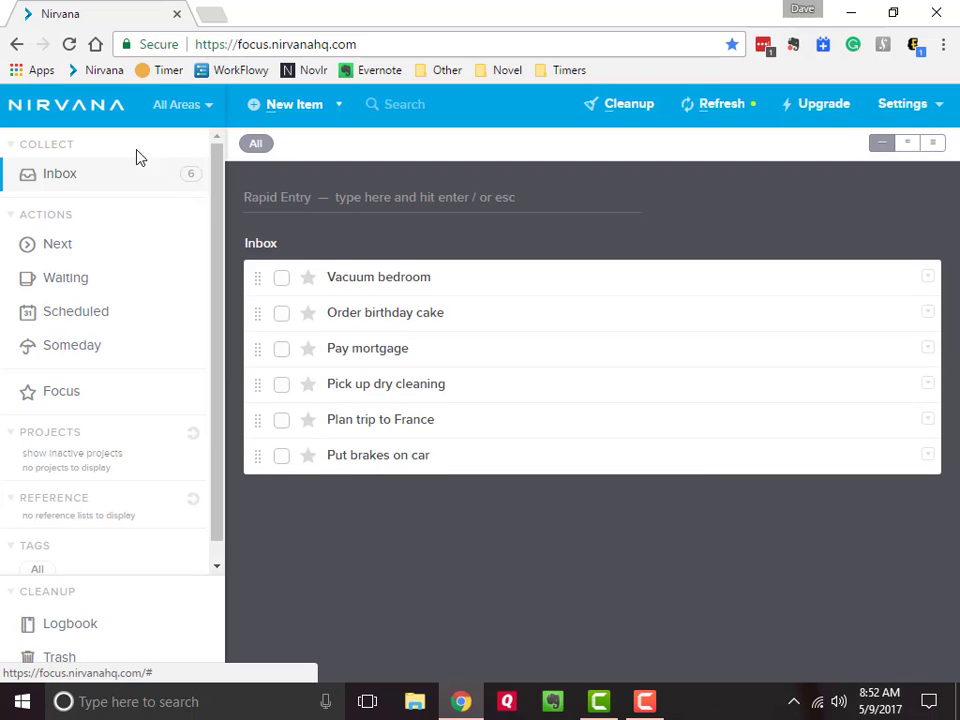
- Filter the workspace by the home area and move "Vacuum bedroom" from the Inbox to the Next list
left_click(210, 112)
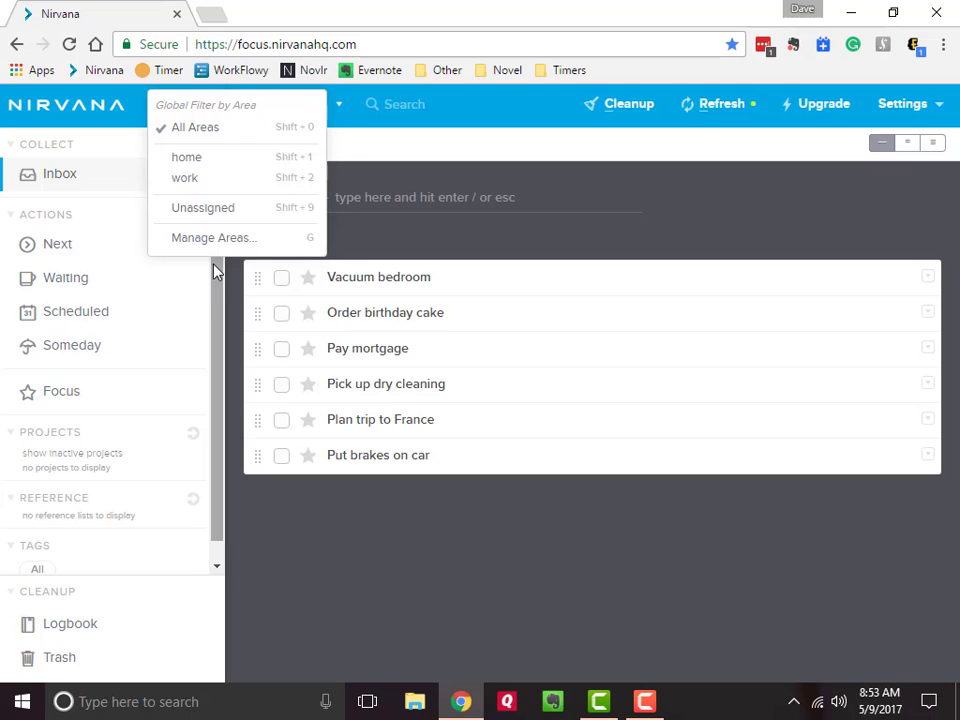
left_click(203, 165)
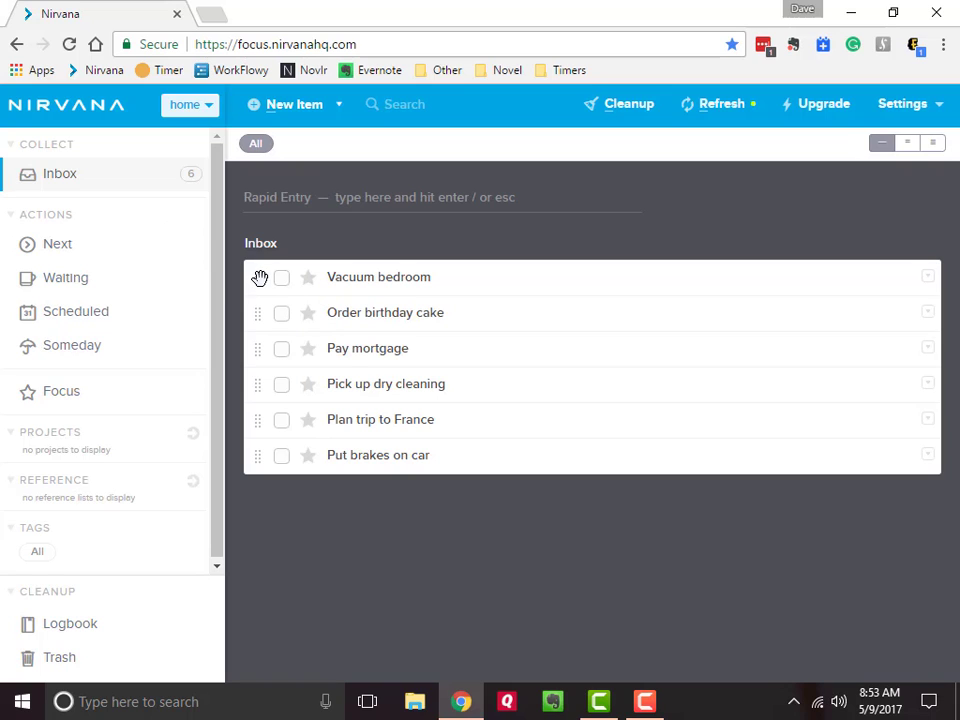
left_click_drag(259, 277, 80, 257)
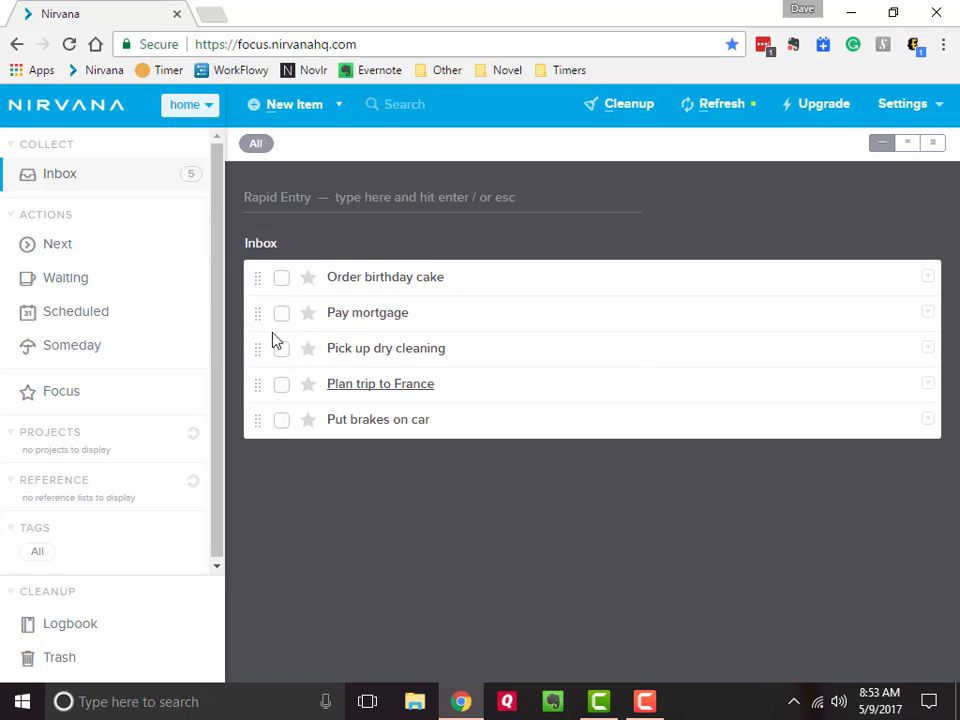
- Check the tags of "Vacuum bedroom" in the Next list, leaving its details without saving changes
left_click(62, 249)
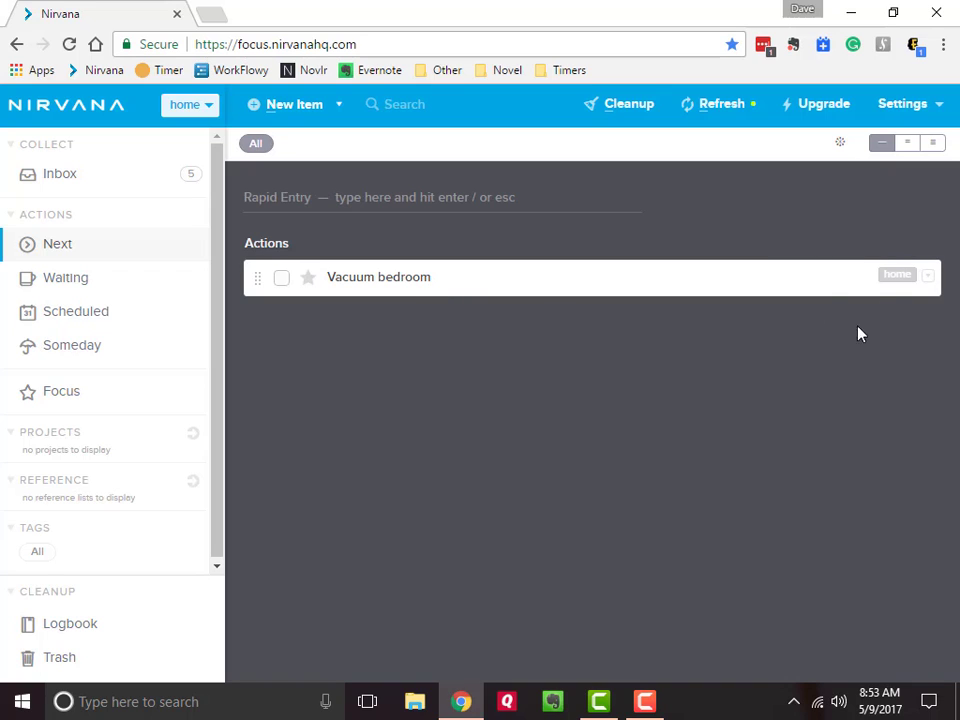
left_click(379, 280)
left_click(392, 351)
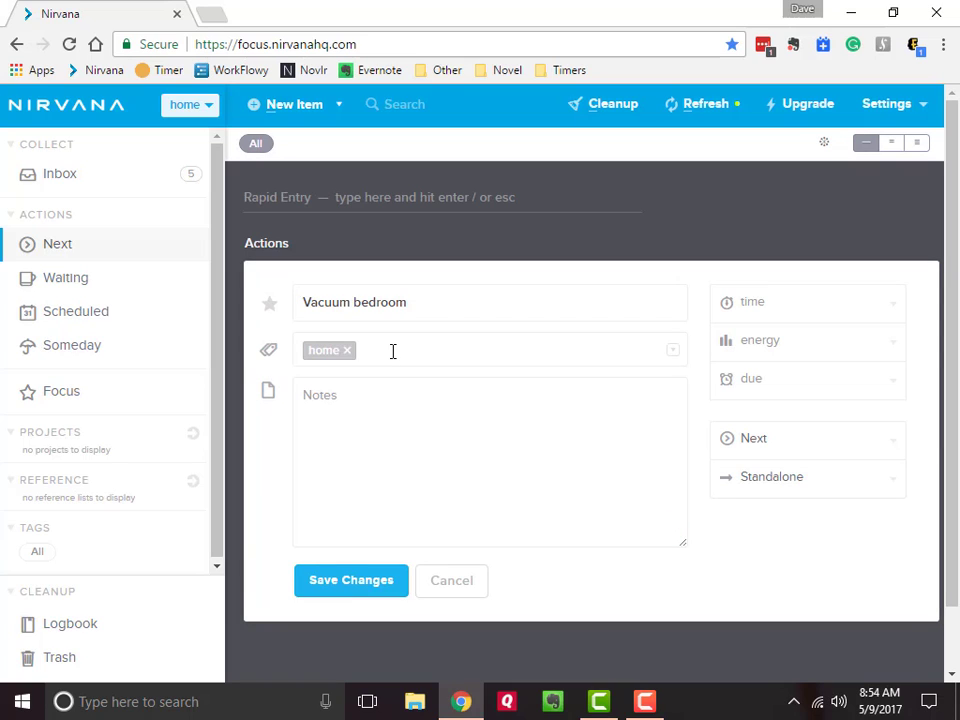
left_click(438, 523)
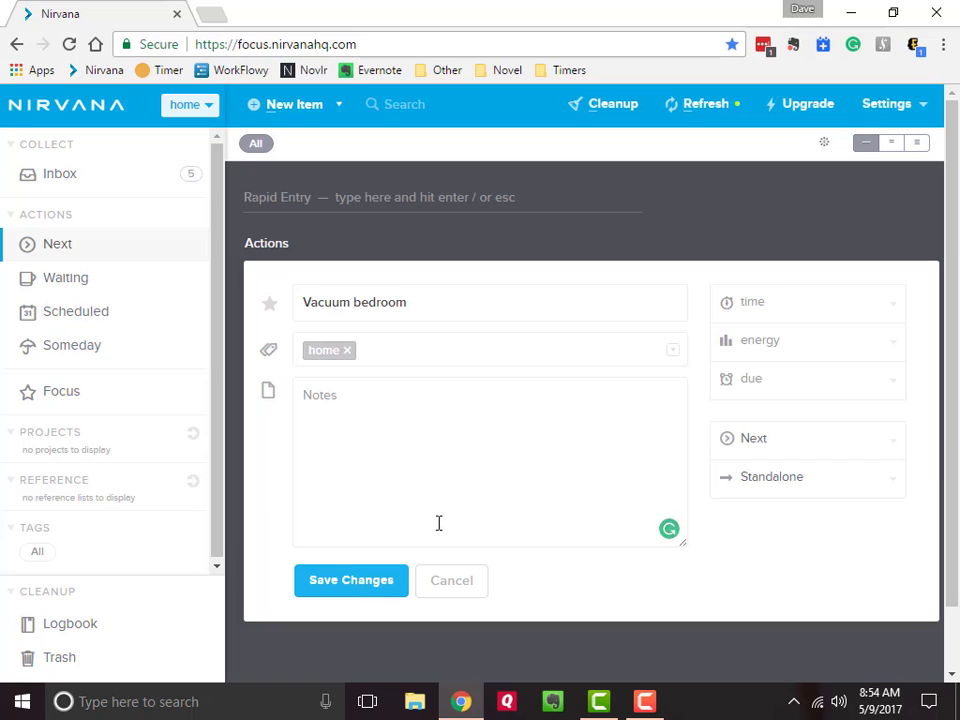
left_click(460, 582)
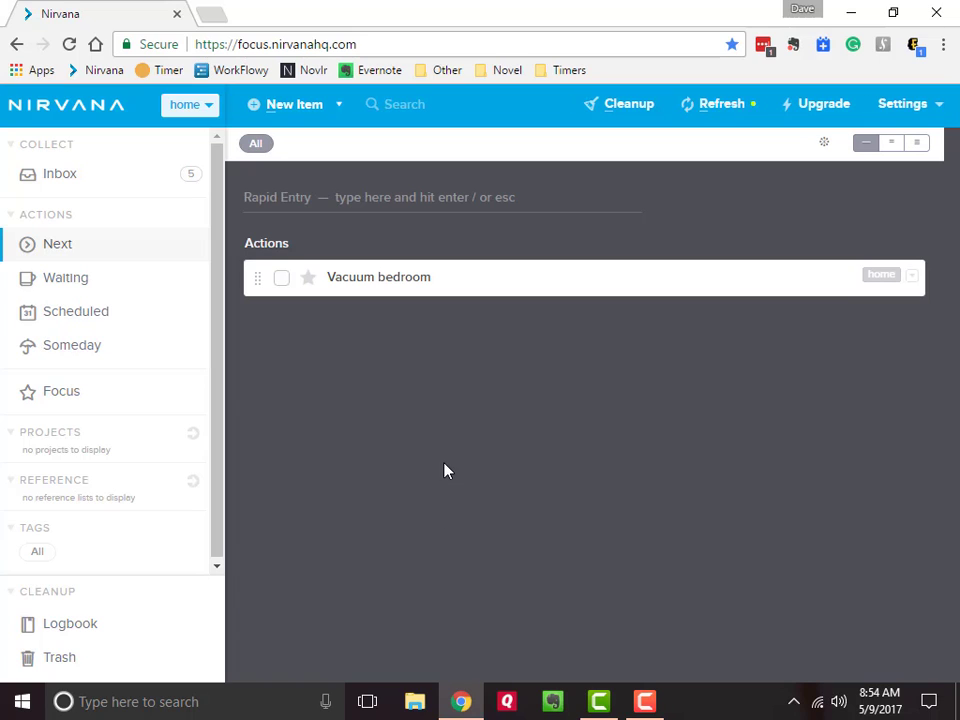
- Move "Order birthday cake" and "Pay mortgage" from the Inbox to the Next list
left_click(98, 181)
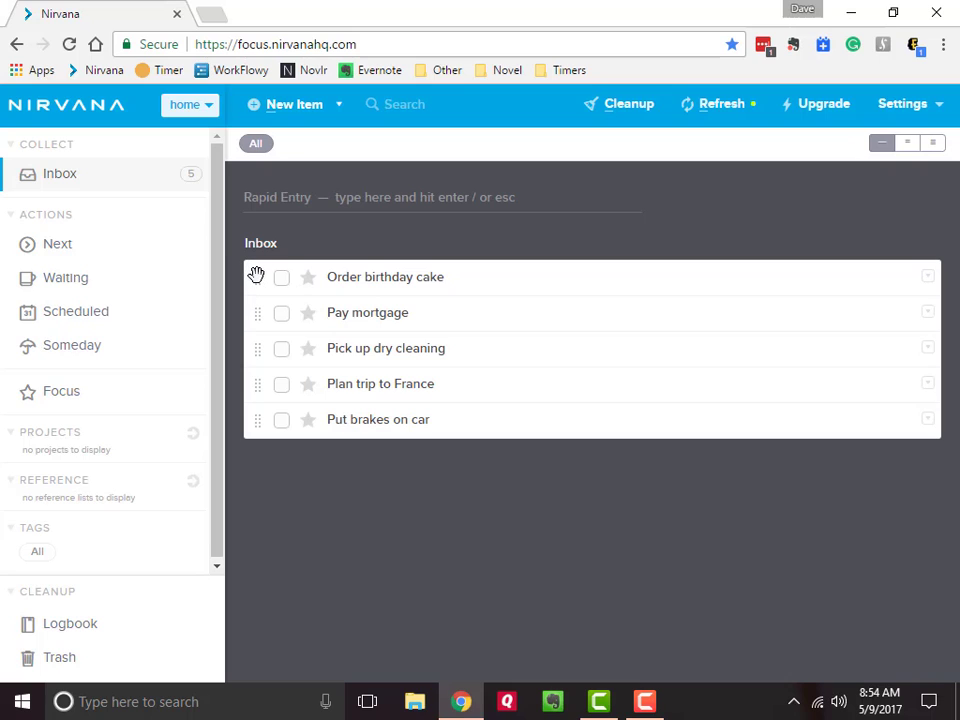
left_click_drag(256, 275, 200, 256)
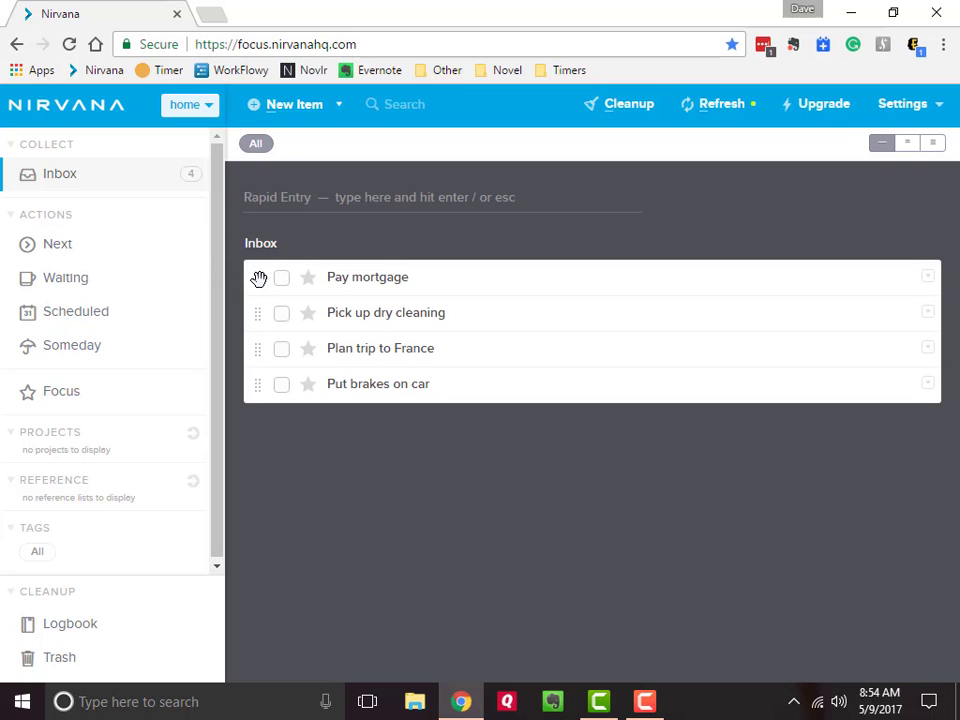
left_click_drag(258, 278, 133, 266)
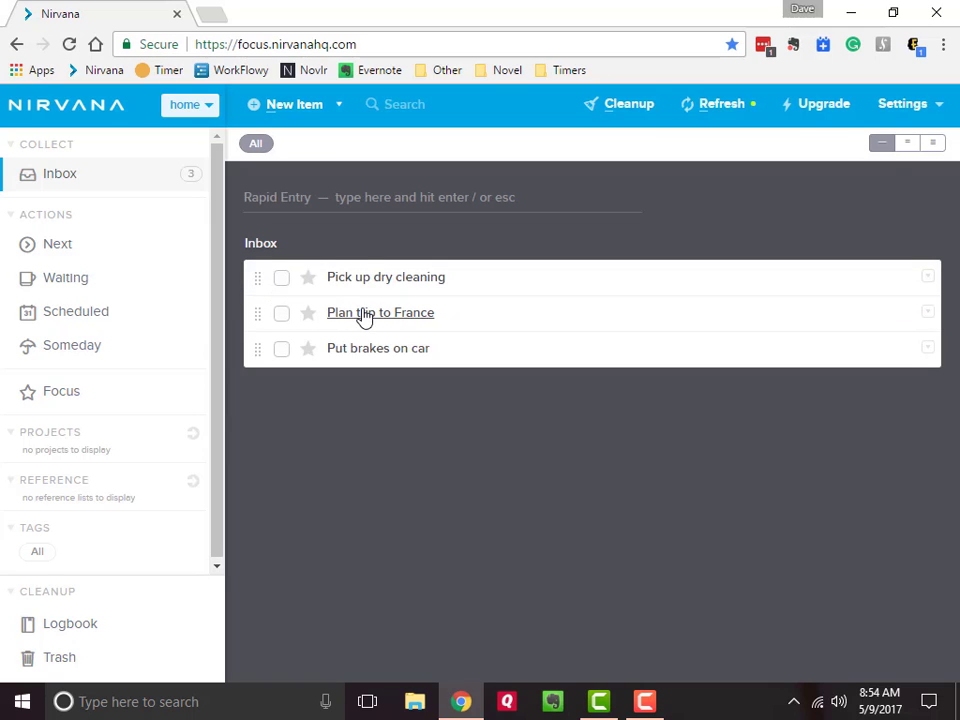
- Review the available areas in Manage Tags, and move "Pick up dry cleaning" from the Inbox to the Next list
left_click(210, 117)
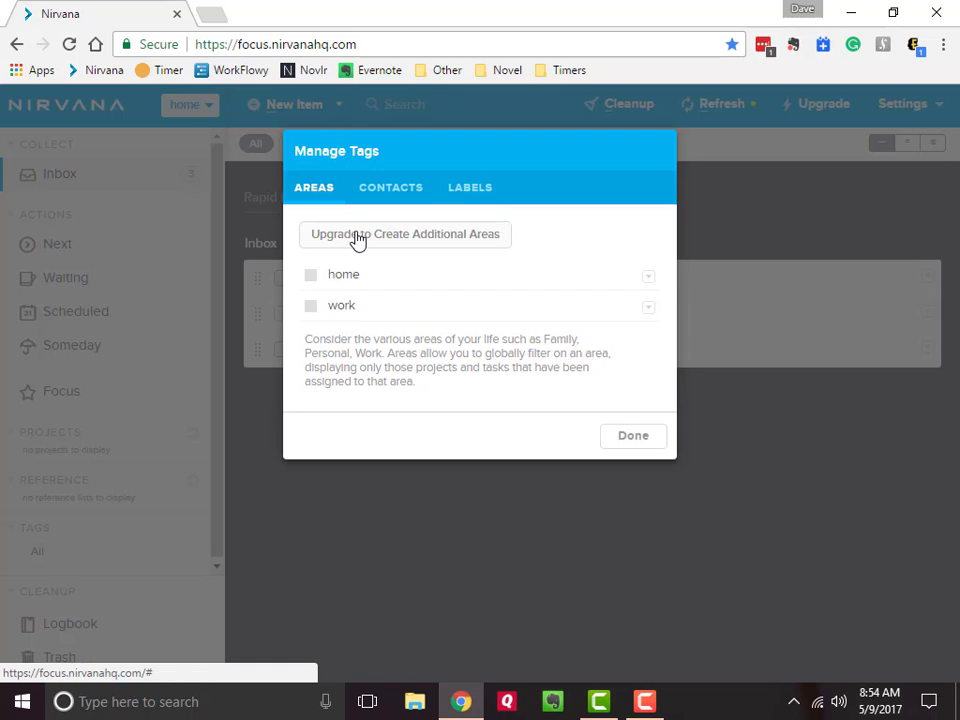
left_click(634, 437)
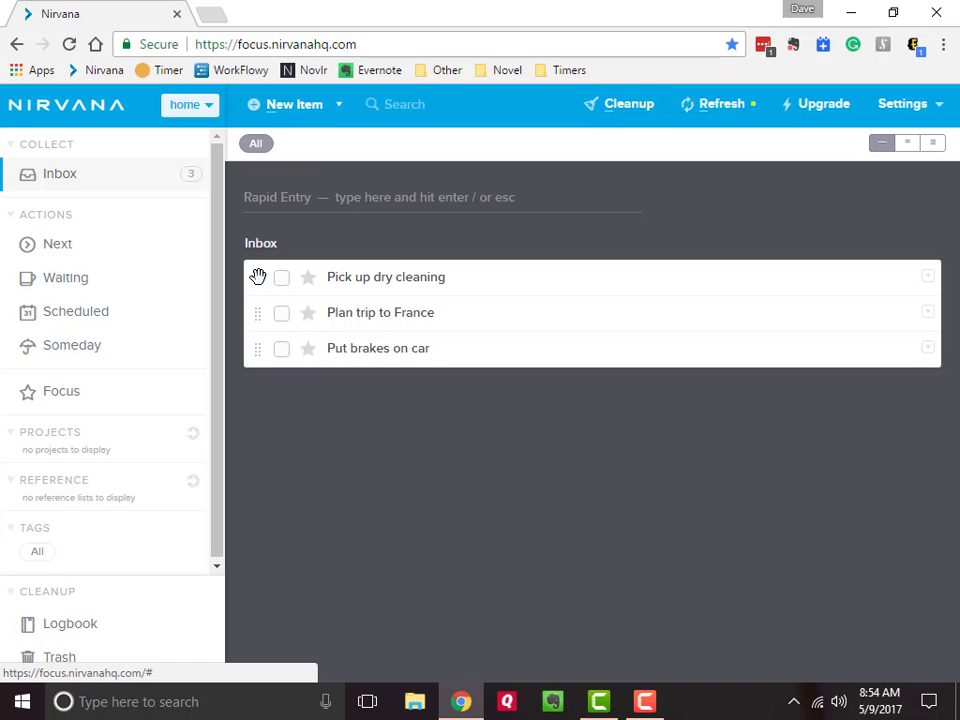
left_click_drag(257, 277, 143, 257)
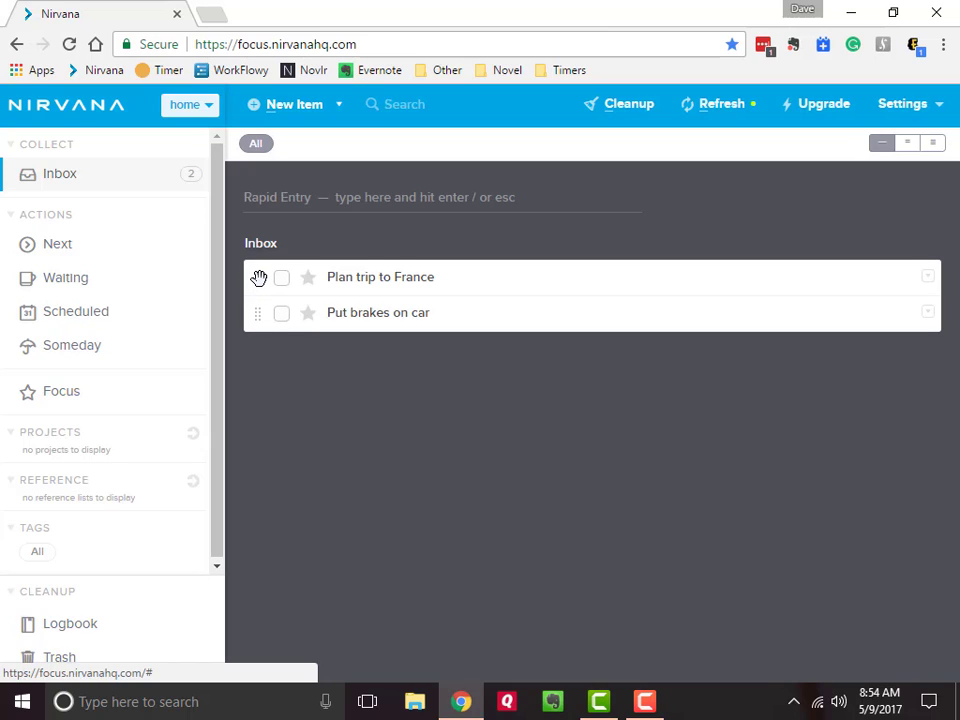
- Convert the Inbox items "Plan trip to France" and "Put brakes on car" into projects, and check the area filter options
left_click_drag(258, 277, 64, 462)
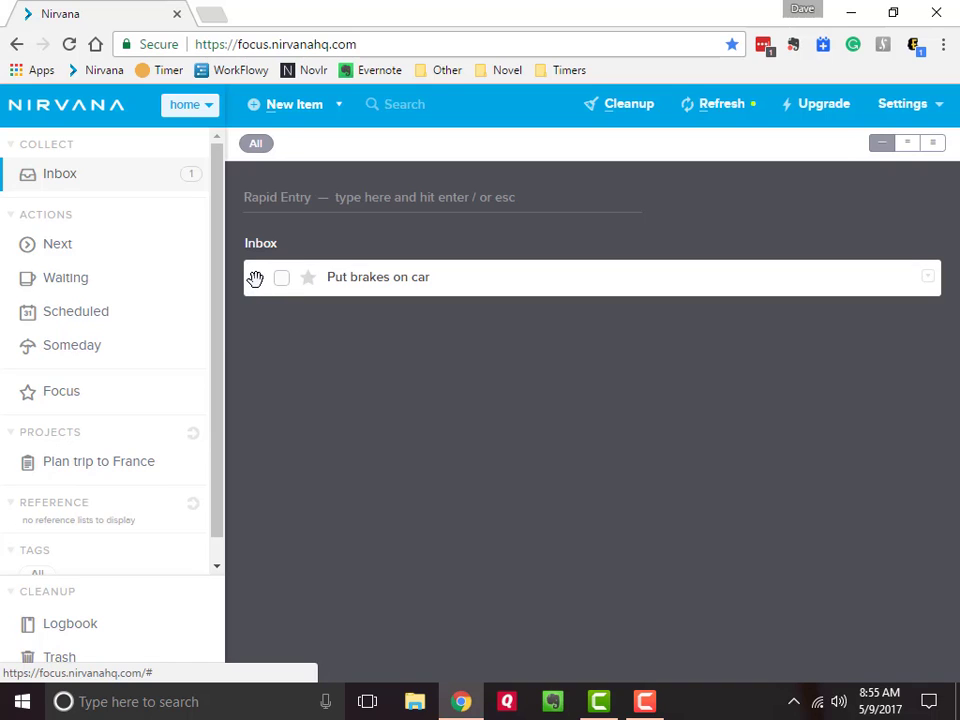
left_click_drag(257, 282, 79, 444)
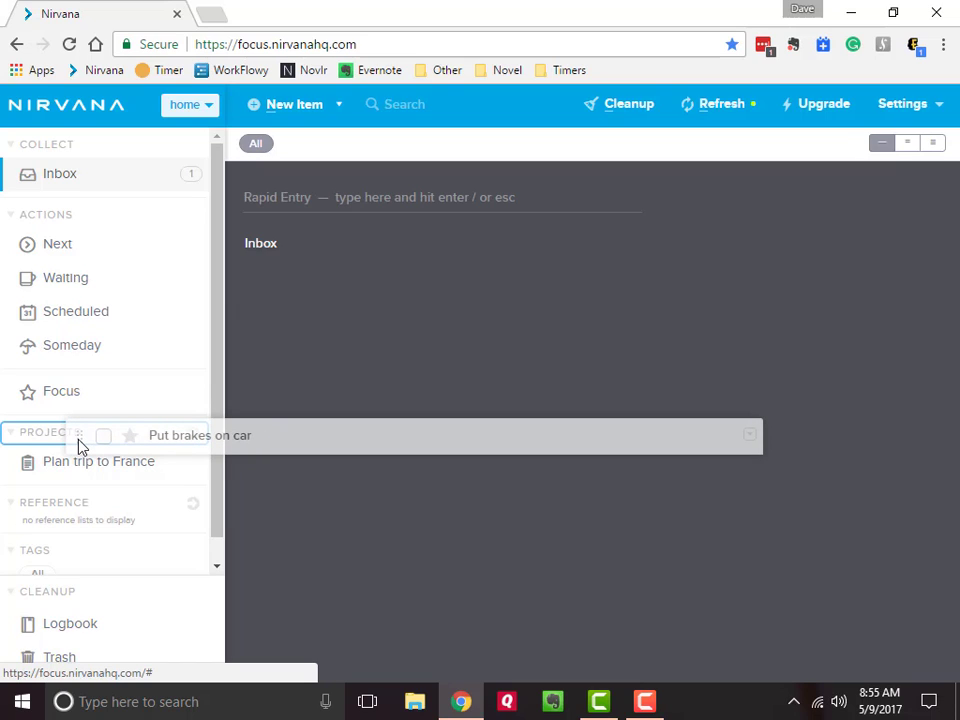
left_click_drag(80, 444, 79, 445)
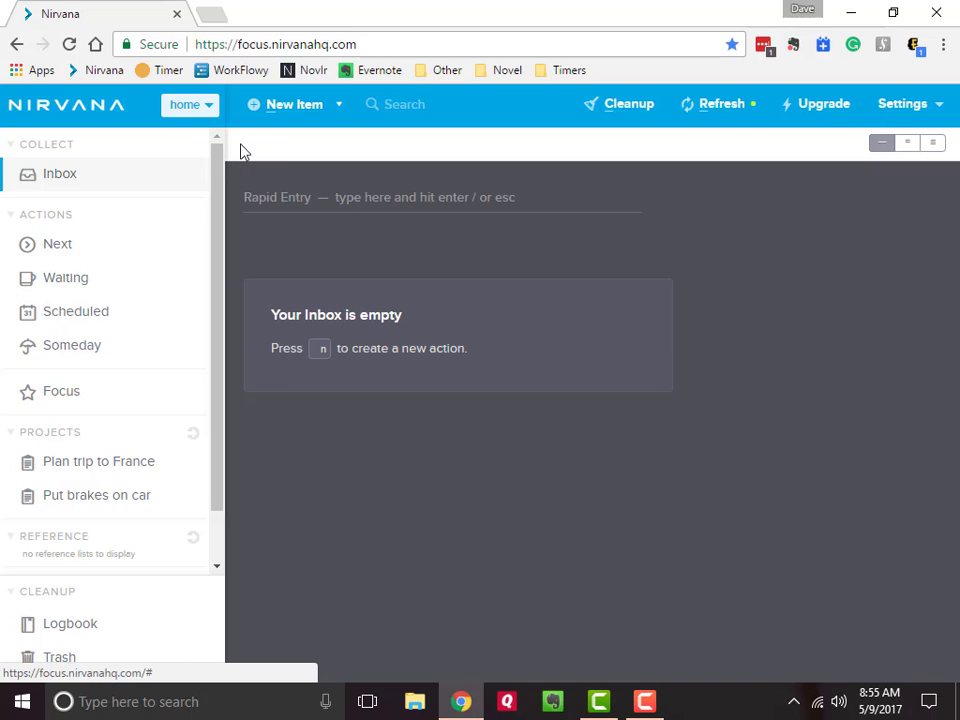
left_click(209, 113)
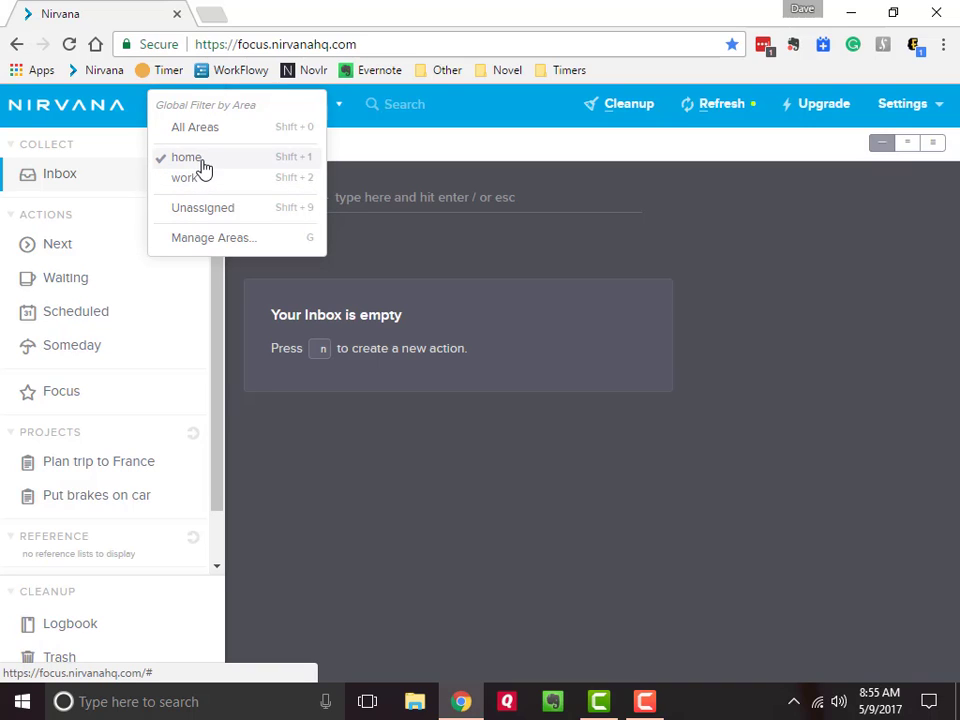
left_click(349, 488)
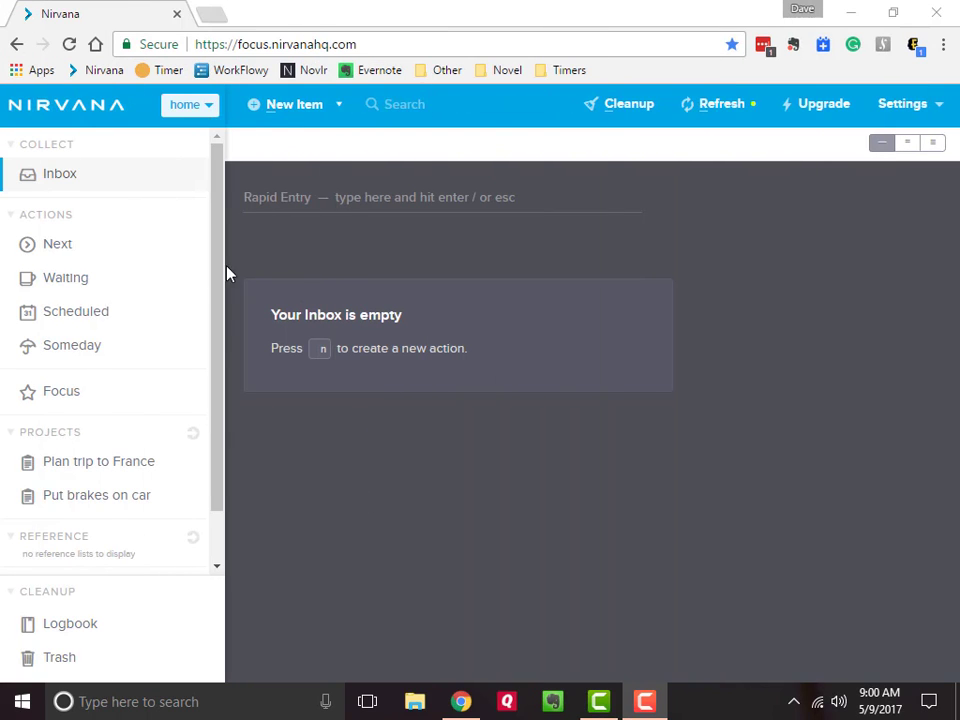
- Star "Vacuum bedroom" in the Next list to view it in Focus, and remove its star there
left_click(78, 246)
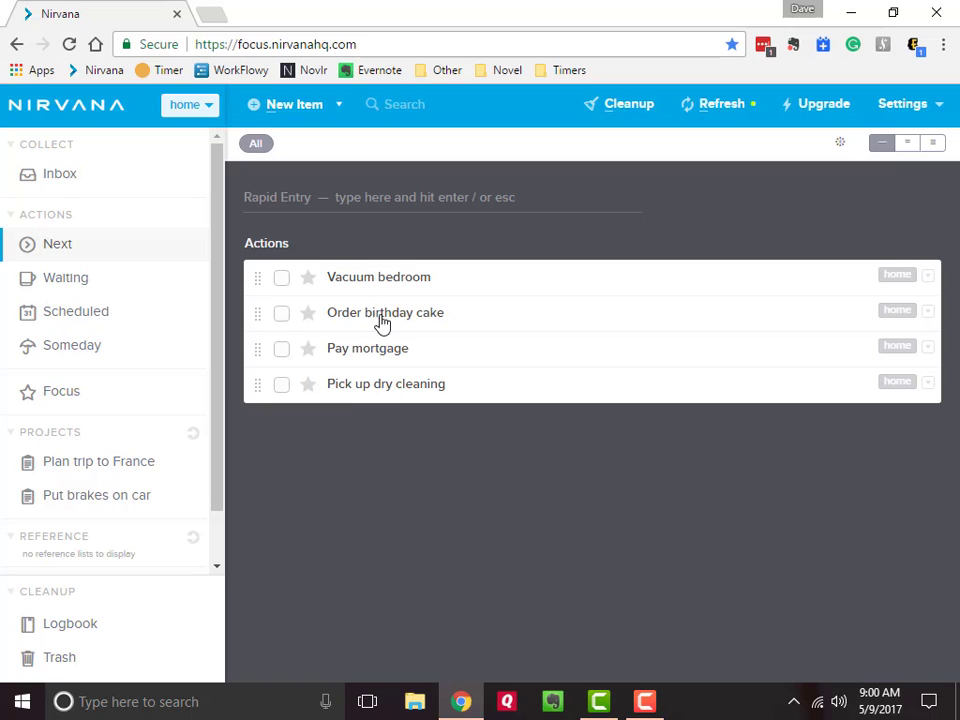
left_click(308, 278)
left_click(100, 401)
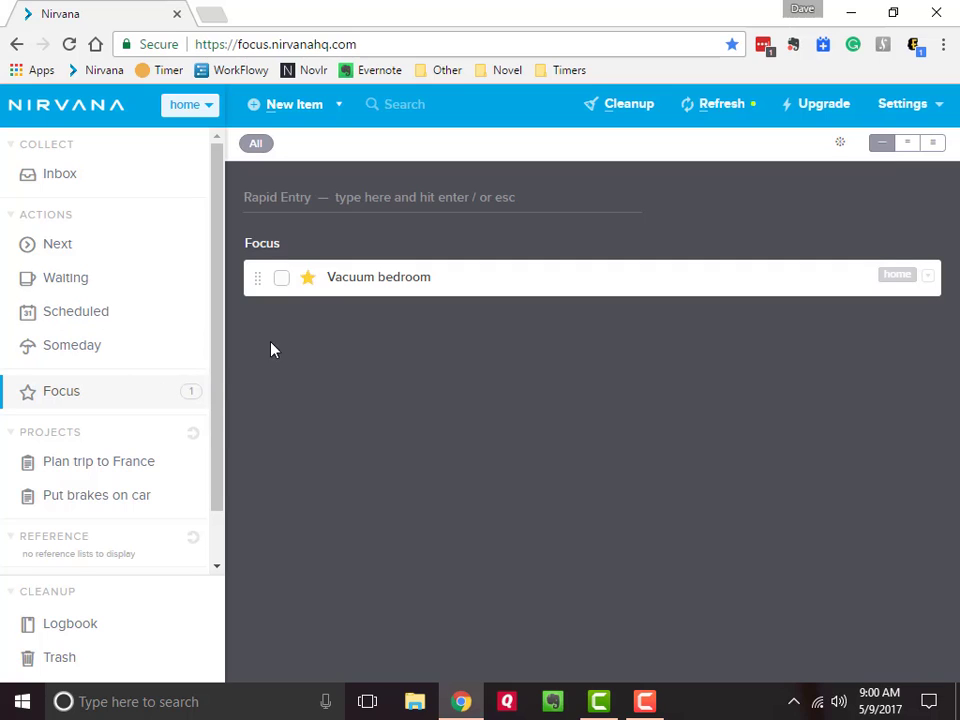
left_click(309, 279)
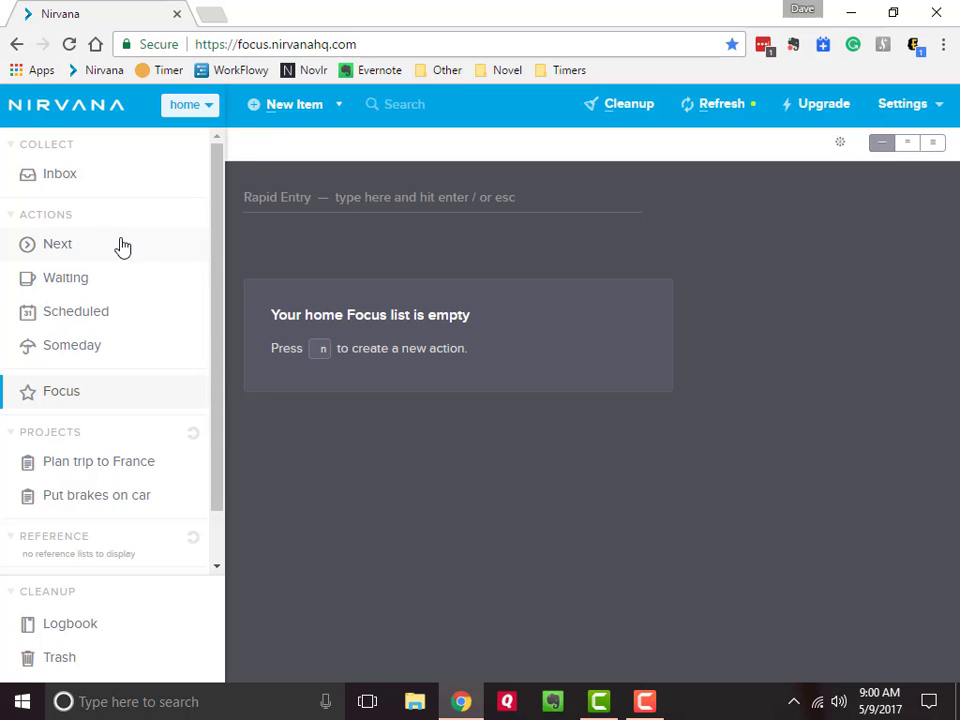
- Set the due date of "Pay mortgage" in the Next list to May 17, 2017, and check it with the due filter
left_click(100, 247)
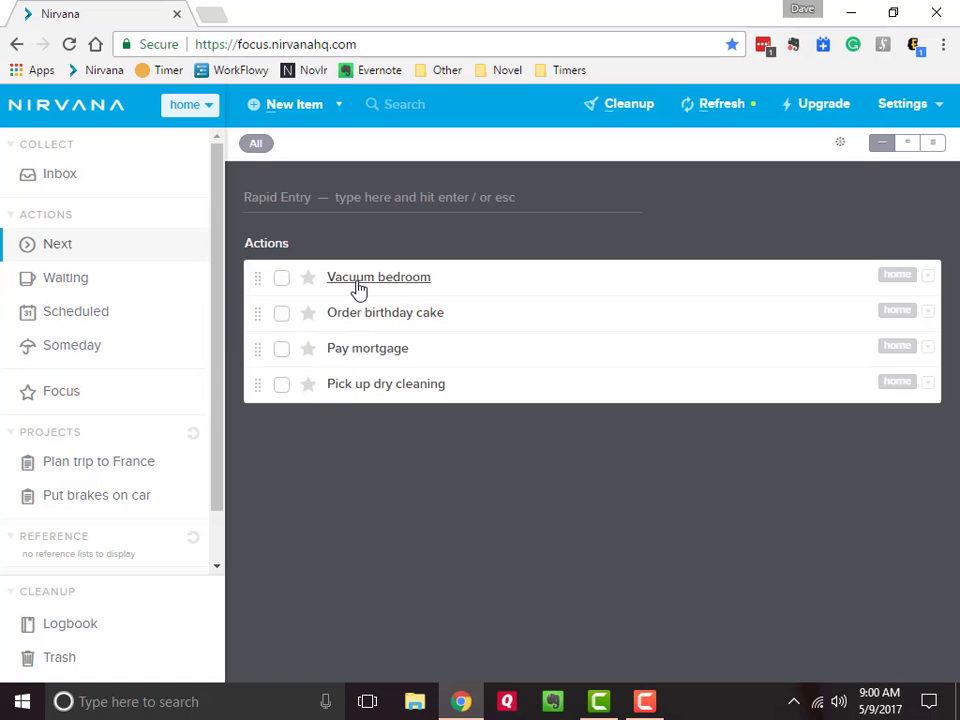
left_click(367, 350)
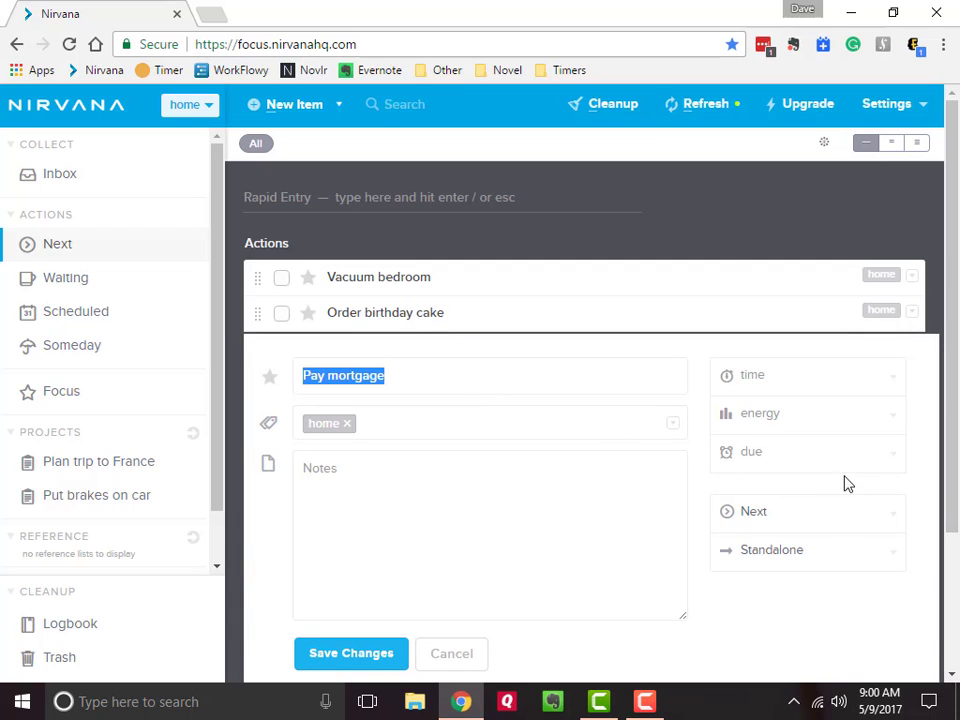
left_click(898, 463)
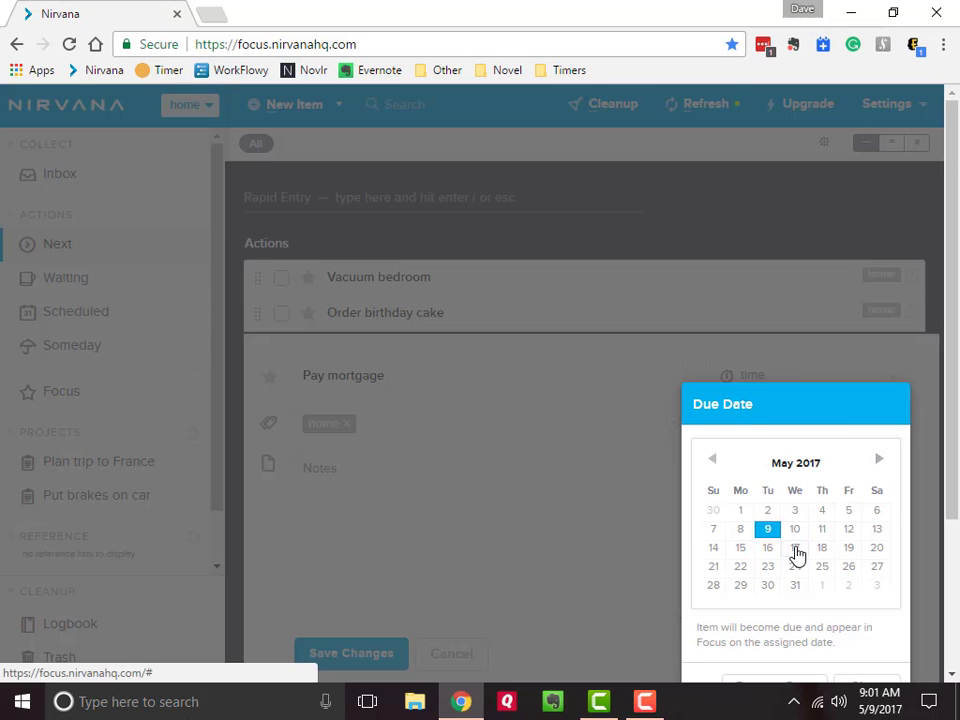
left_click(796, 548)
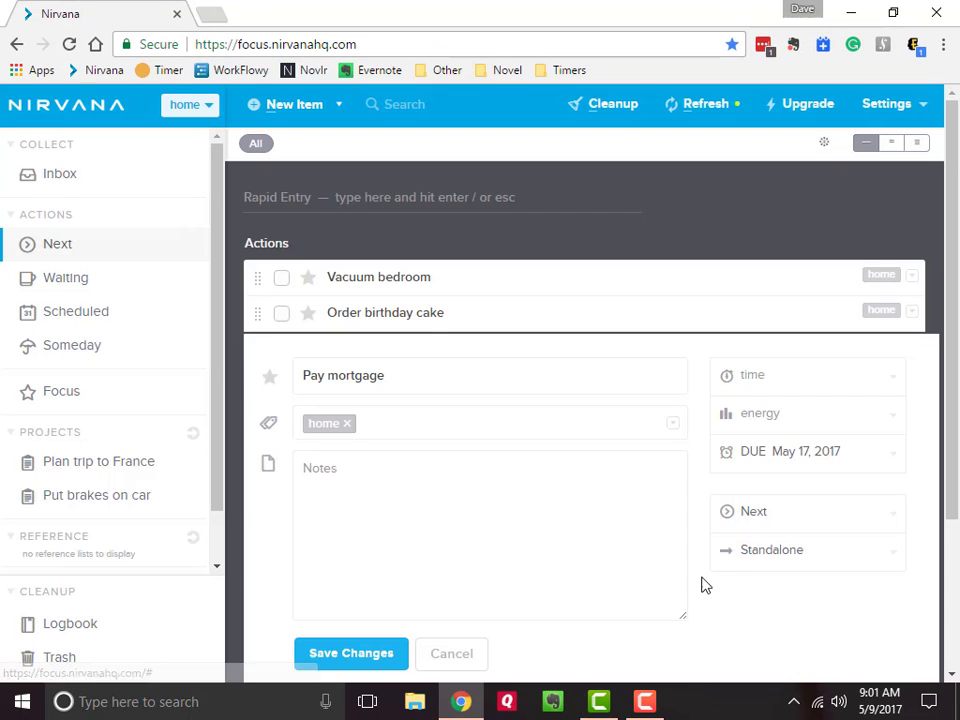
left_click(362, 662)
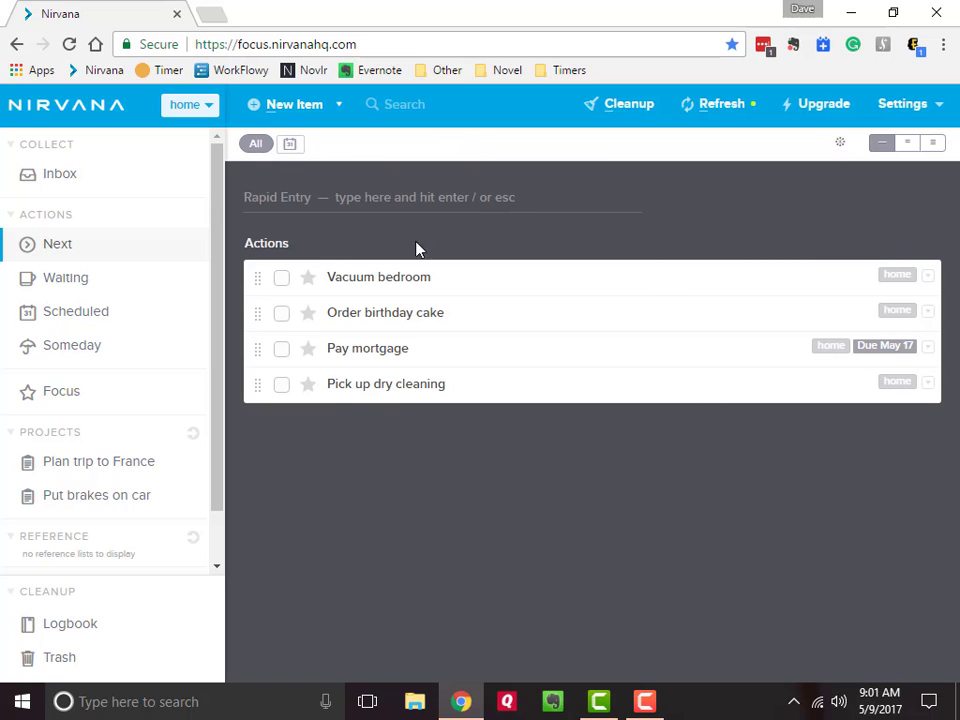
left_click(291, 147)
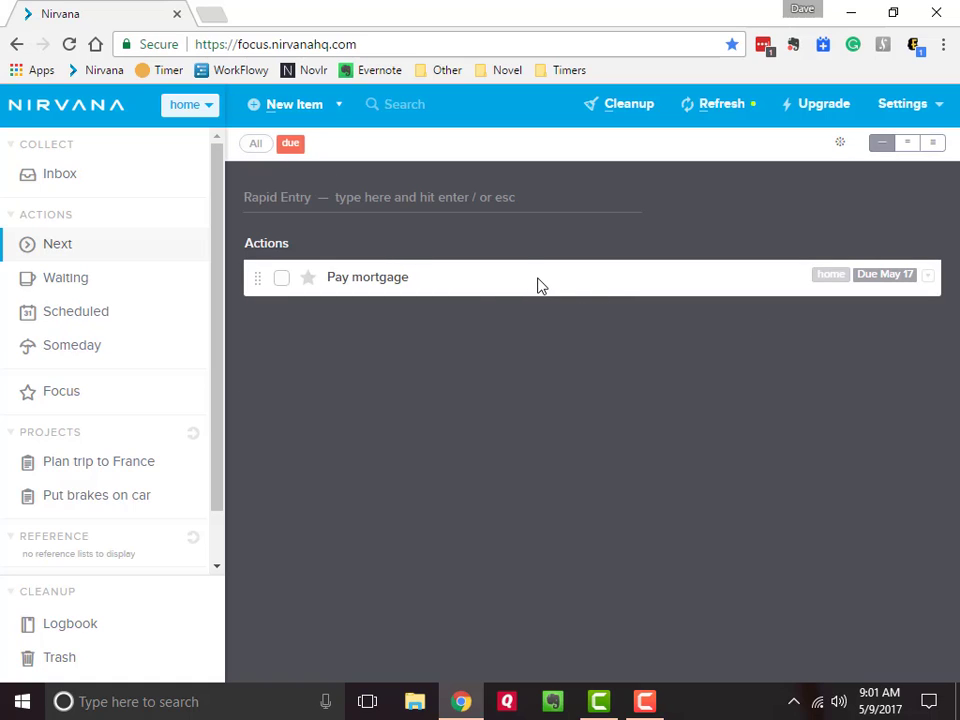
left_click(290, 145)
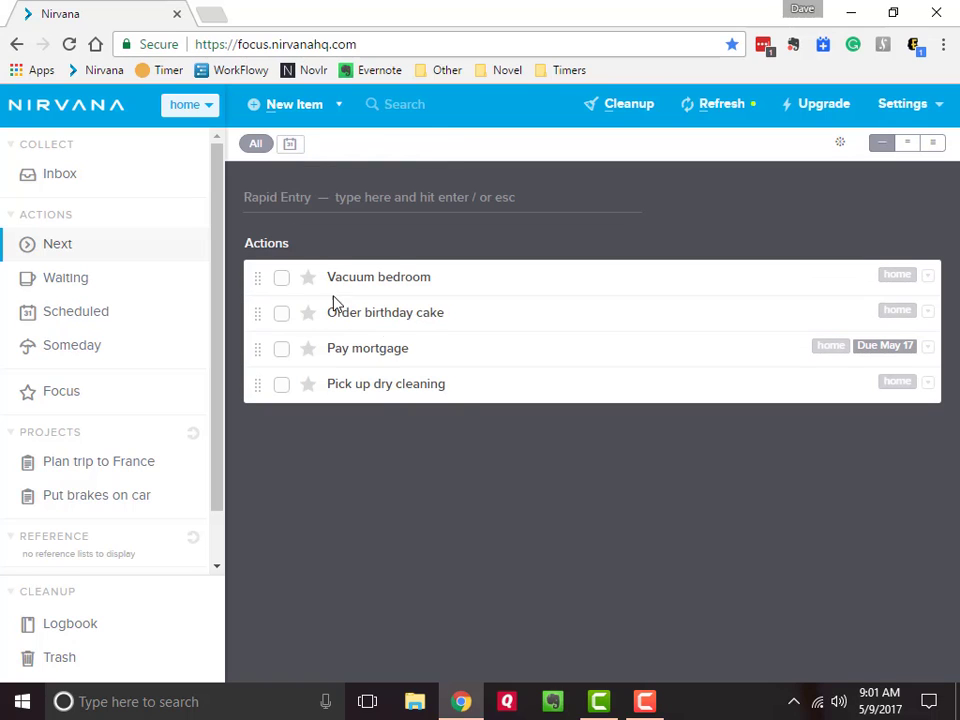
- Set the required time of "Vacuum bedroom" to 15 minutes and save the changes
left_click(386, 287)
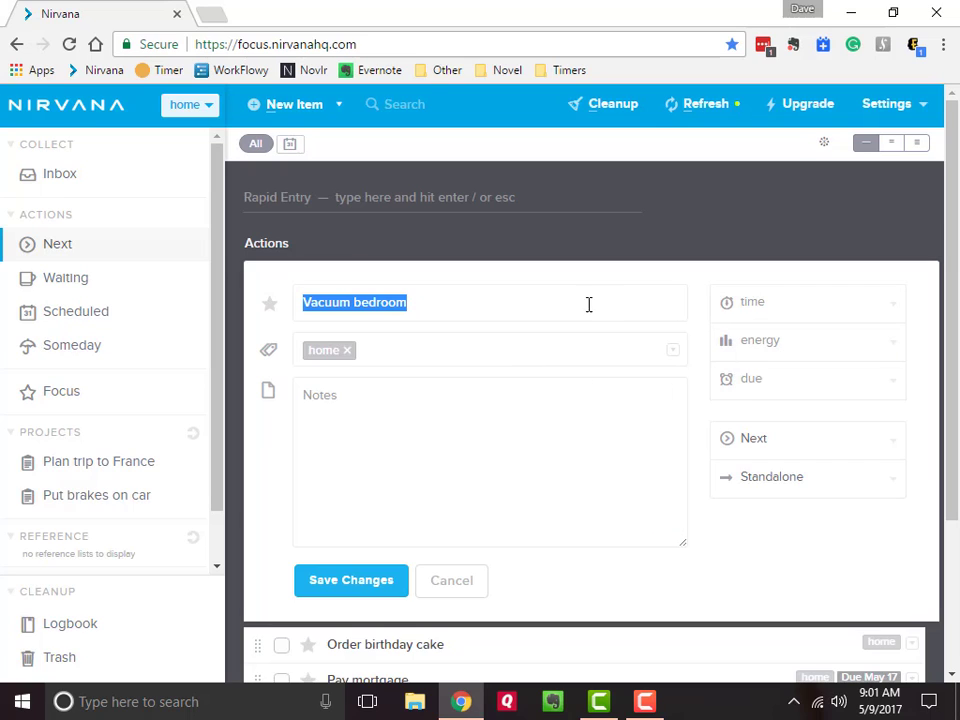
left_click(892, 313)
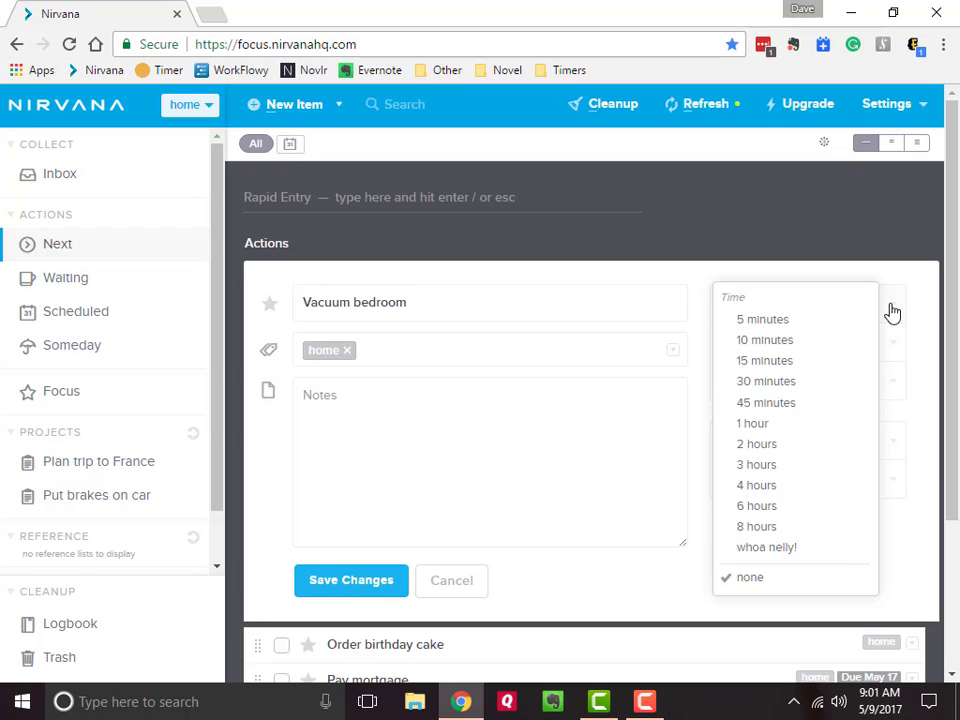
left_click(752, 362)
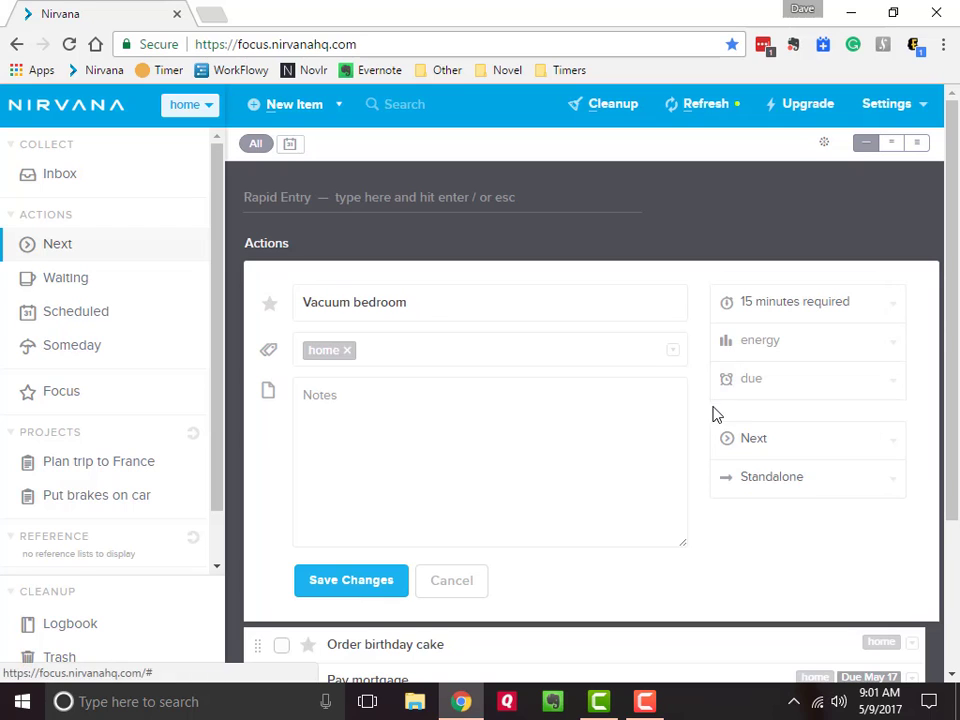
left_click(373, 579)
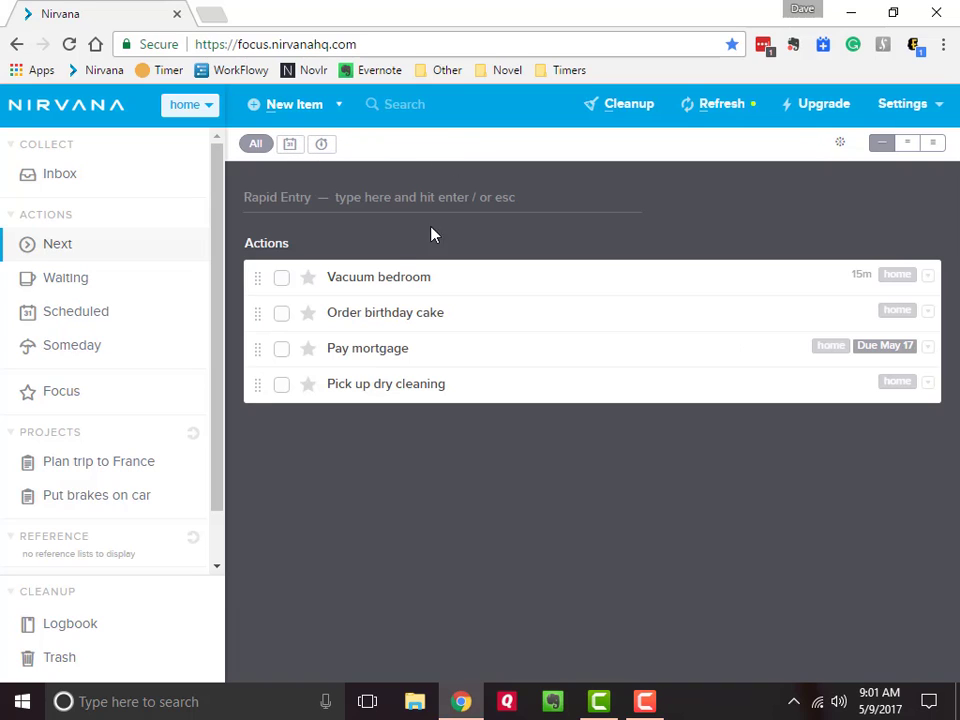
- Schedule "Order birthday cake" from the Next list with a start date of May 24, 2017, and view the Scheduled list
left_click(388, 313)
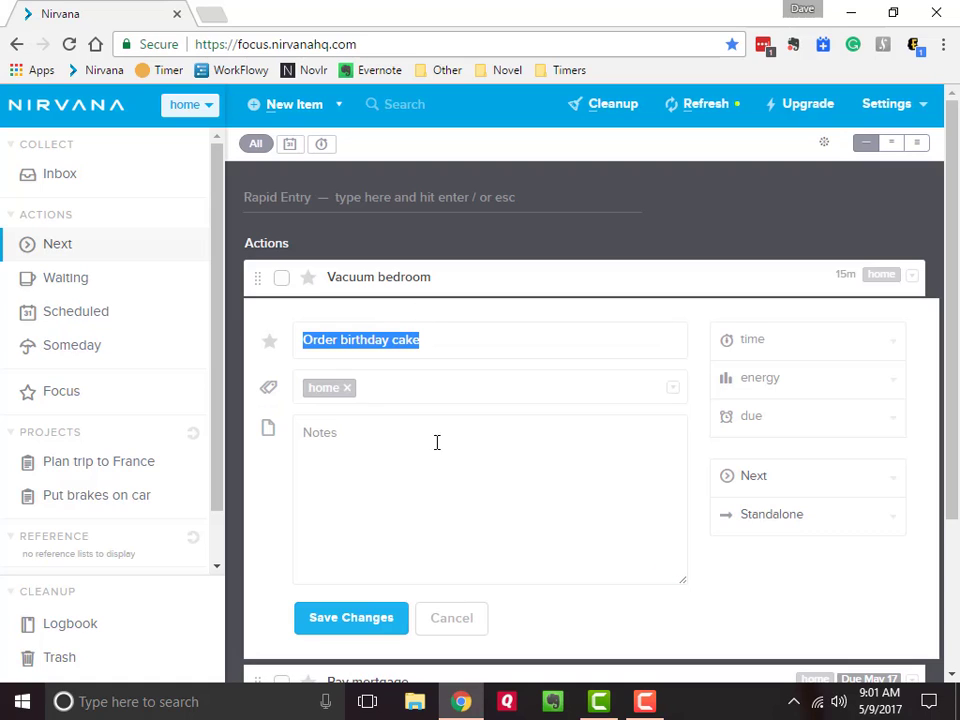
left_click(462, 617)
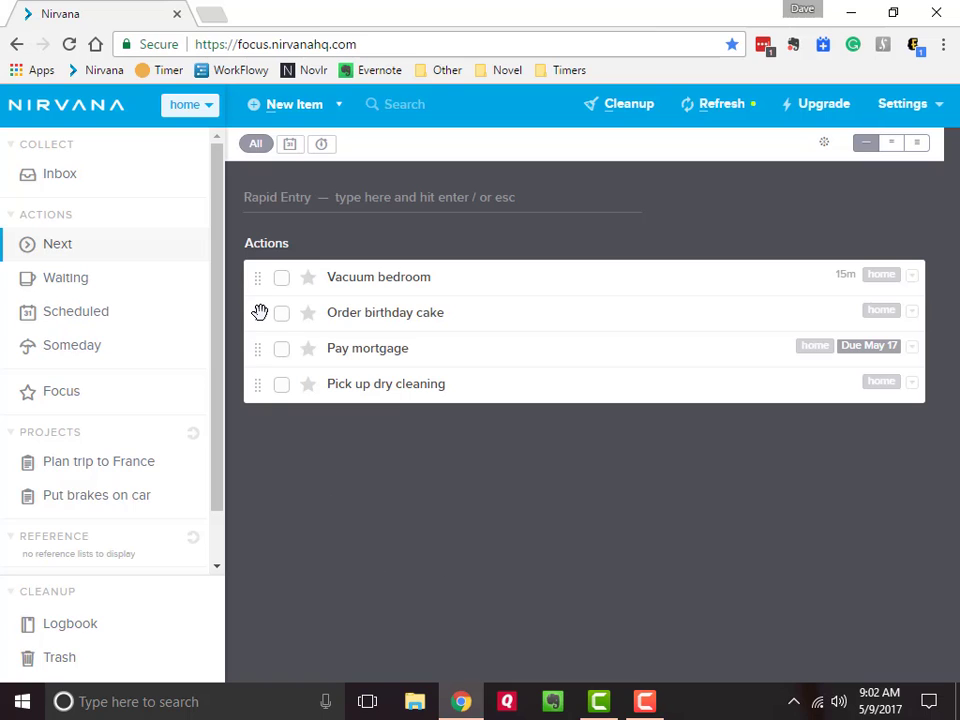
left_click_drag(259, 313, 97, 321)
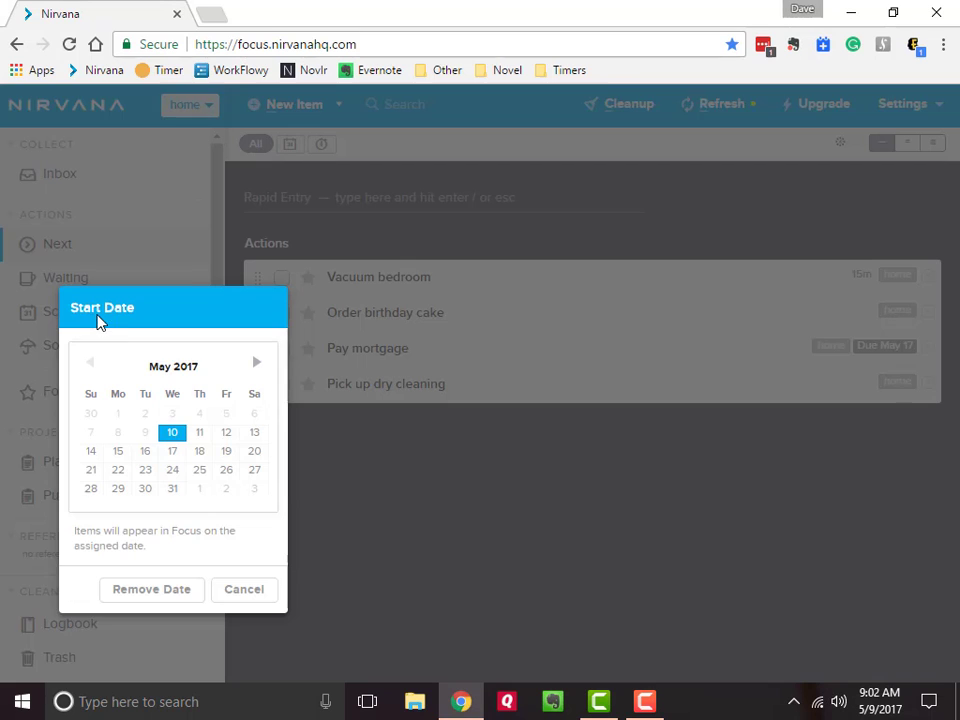
left_click(175, 481)
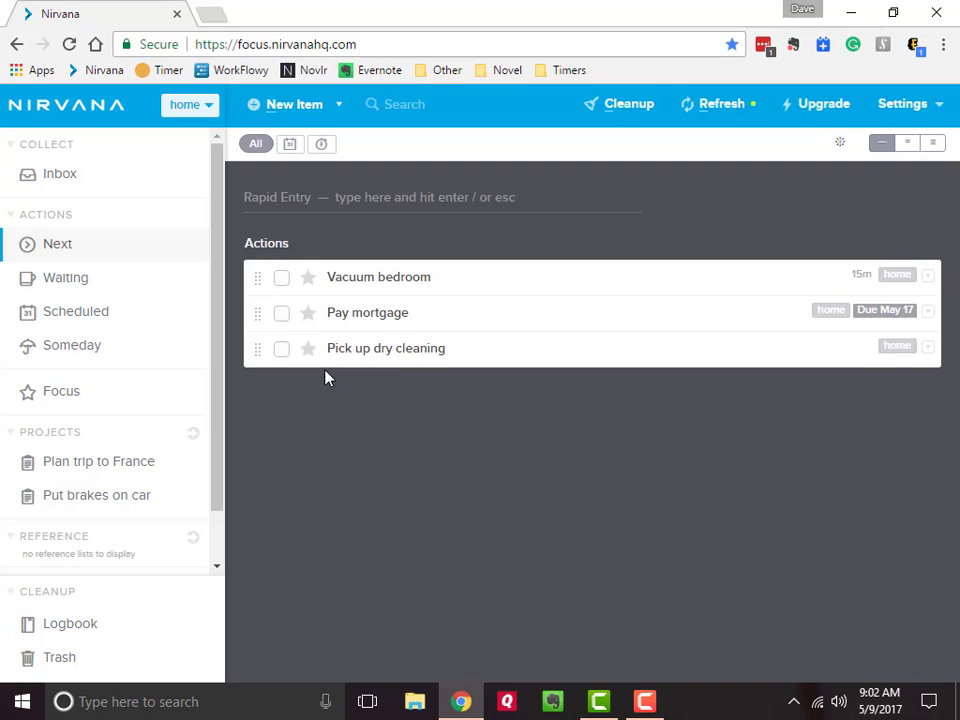
left_click(92, 324)
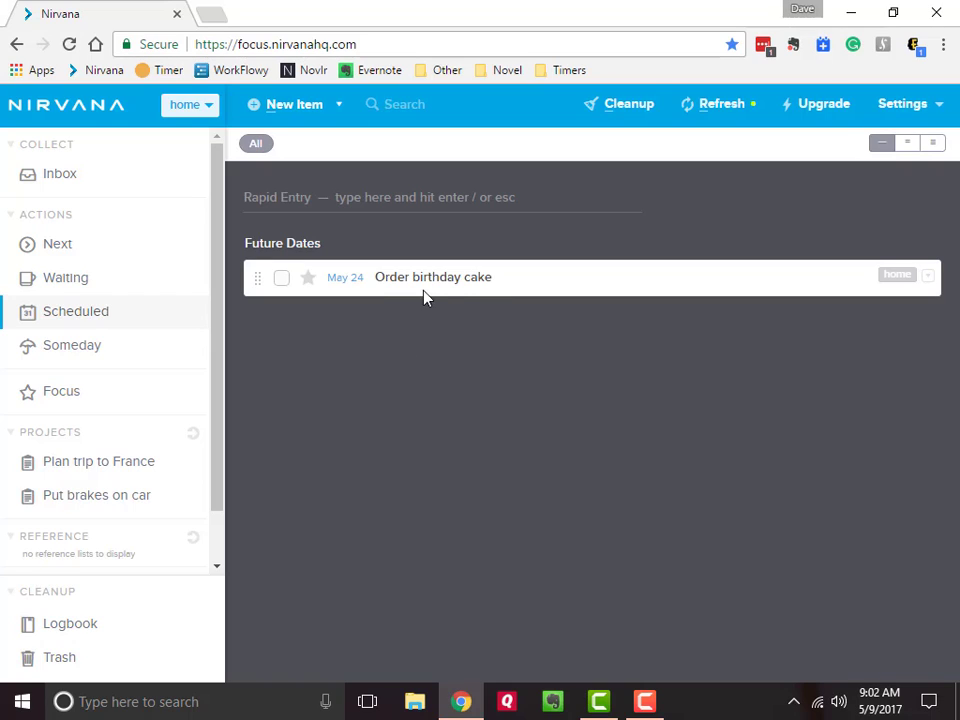
- Move "Order birthday cake" from Scheduled back to the Next list, and check both lists
mouse_move(348, 291)
left_click_drag(257, 276, 63, 256)
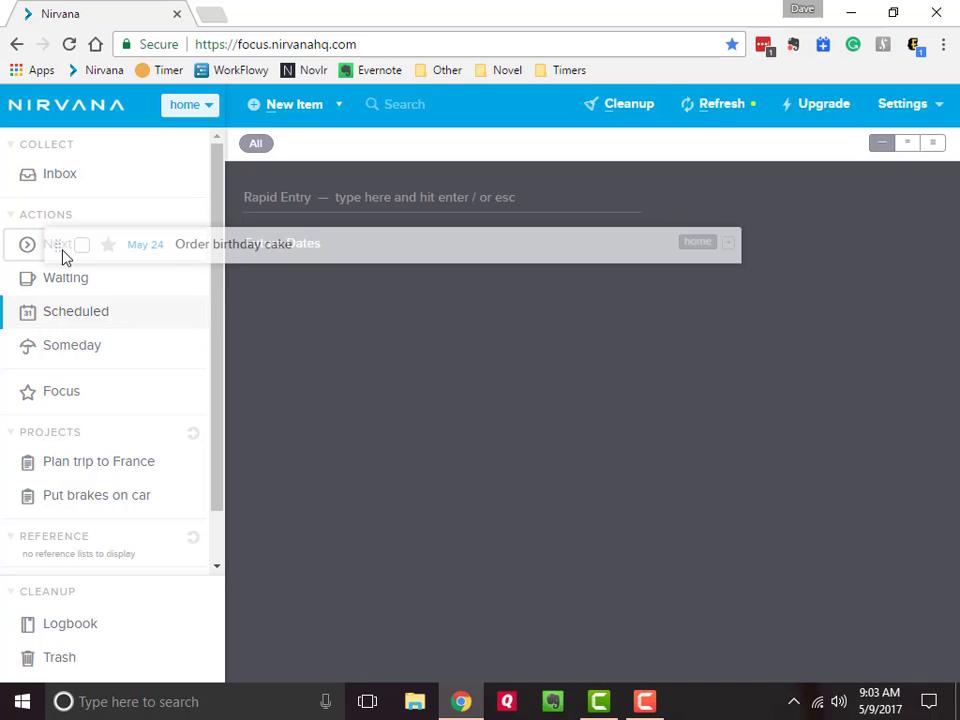
left_click_drag(63, 256, 58, 259)
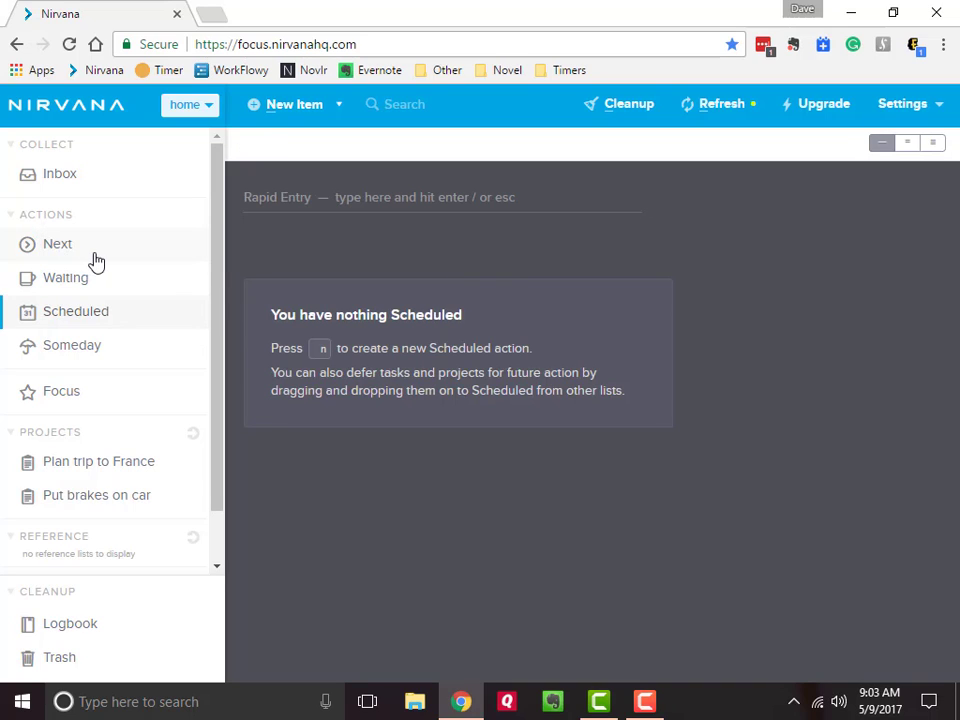
left_click(92, 258)
left_click(88, 313)
left_click(76, 251)
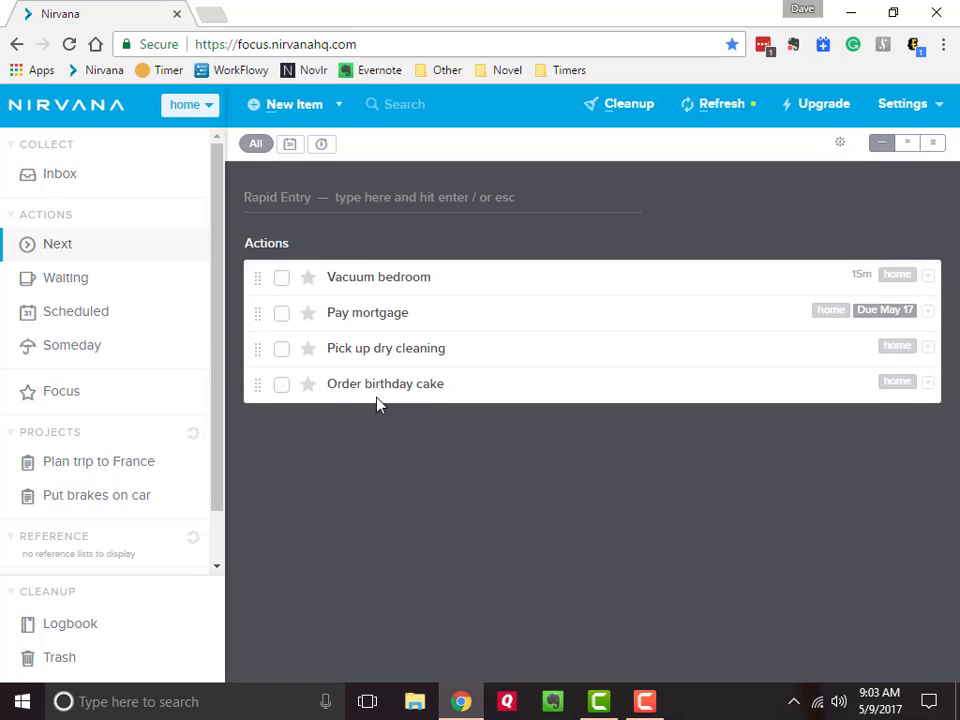
- View the details of "Pick up dry cleaning" without saving, and assign "Pay mortgage" to the "Plan trip to France" project
left_click(383, 352)
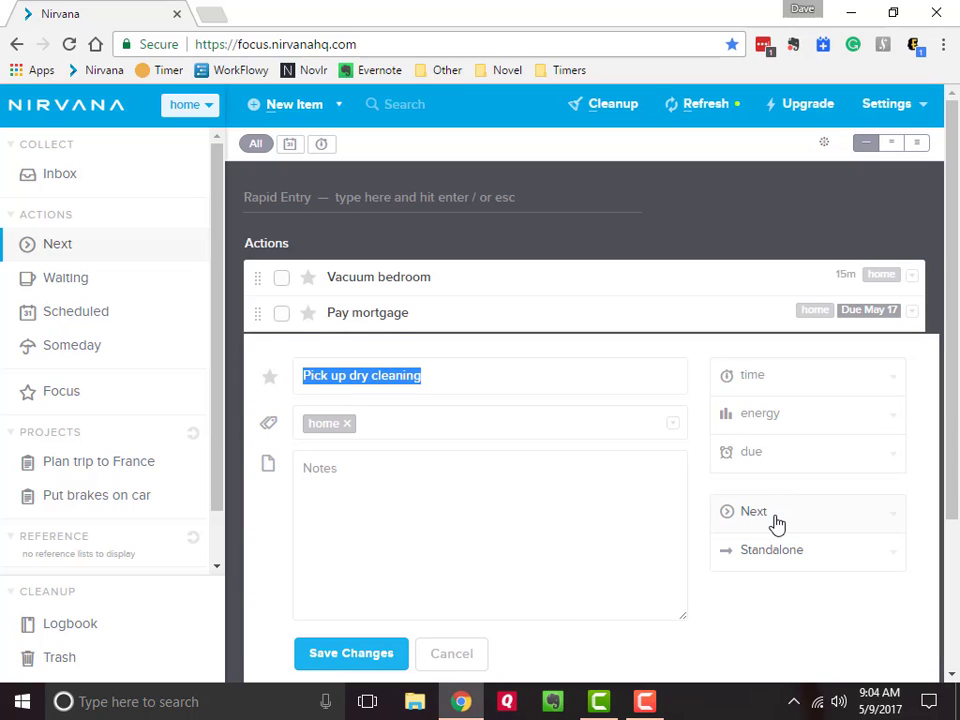
left_click(452, 654)
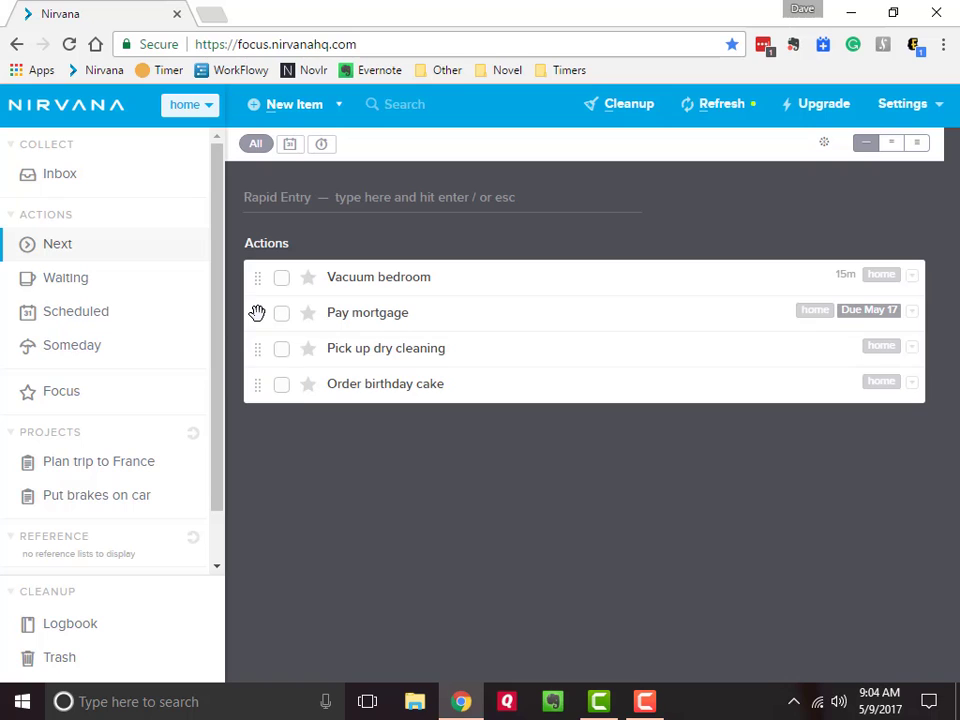
left_click_drag(257, 313, 93, 473)
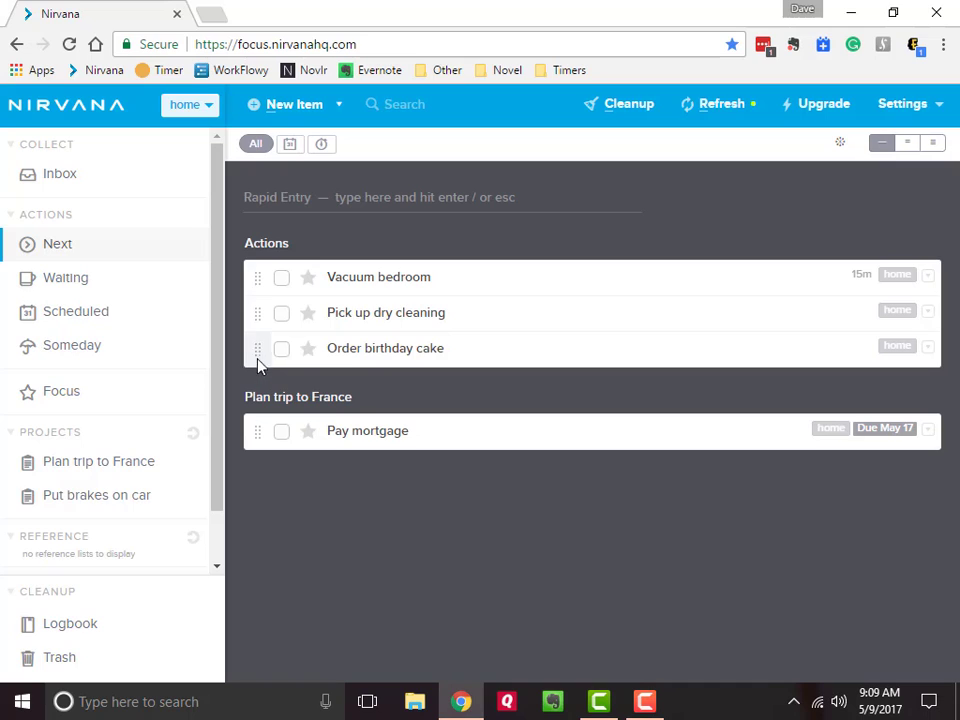
- Move "Vacuum bedroom", "Pick up dry cleaning" and "Order birthday cake" from the Next list to Someday, and open the Someday list
left_click_drag(258, 340, 262, 292)
left_click_drag(248, 294, 77, 362)
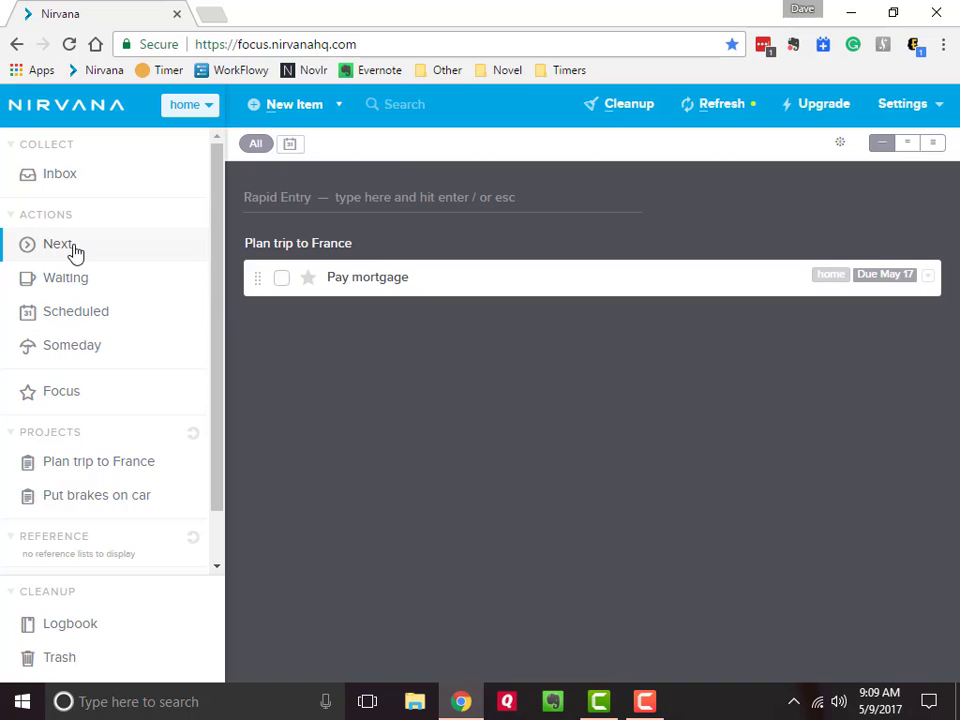
left_click(71, 352)
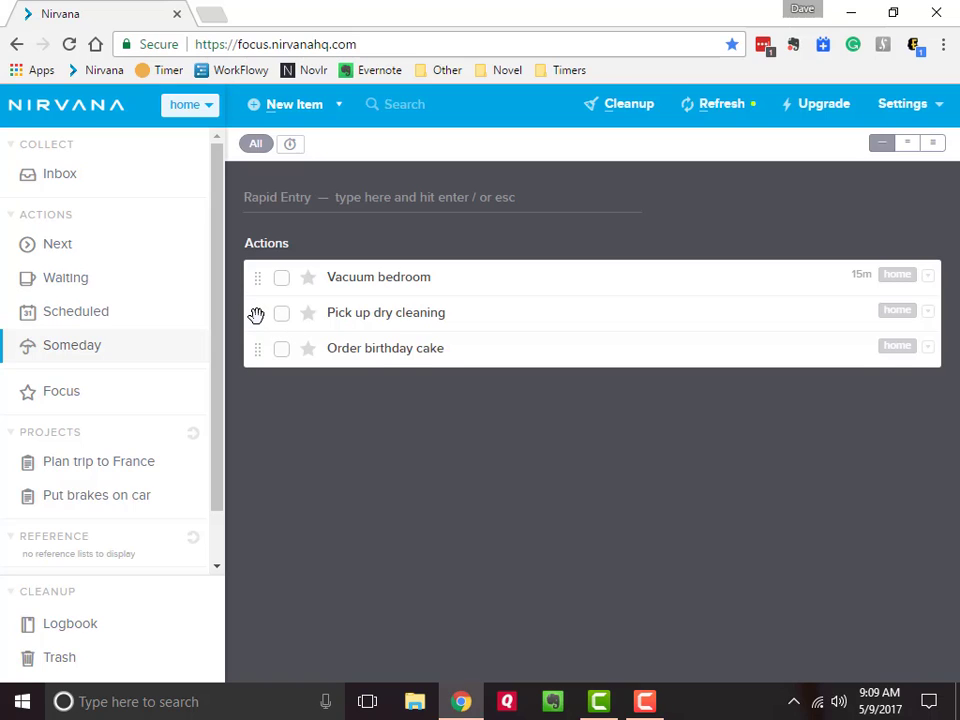
- Move "Pick up dry cleaning" from Someday to the Waiting list, with "Mom" as the person waited for
left_click_drag(256, 315, 94, 291)
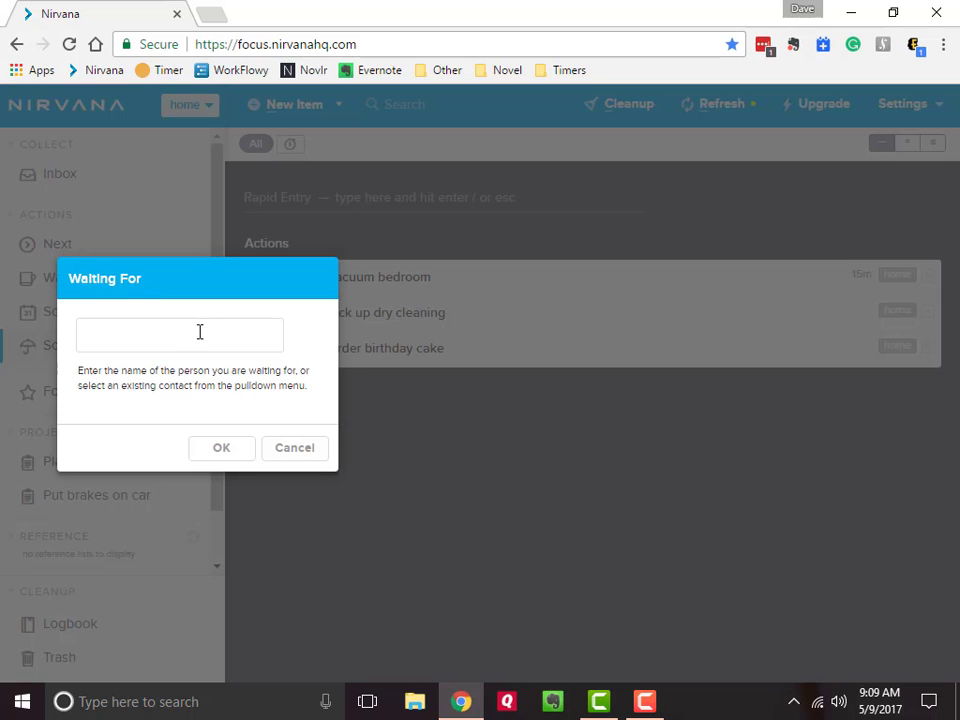
type("Mom")
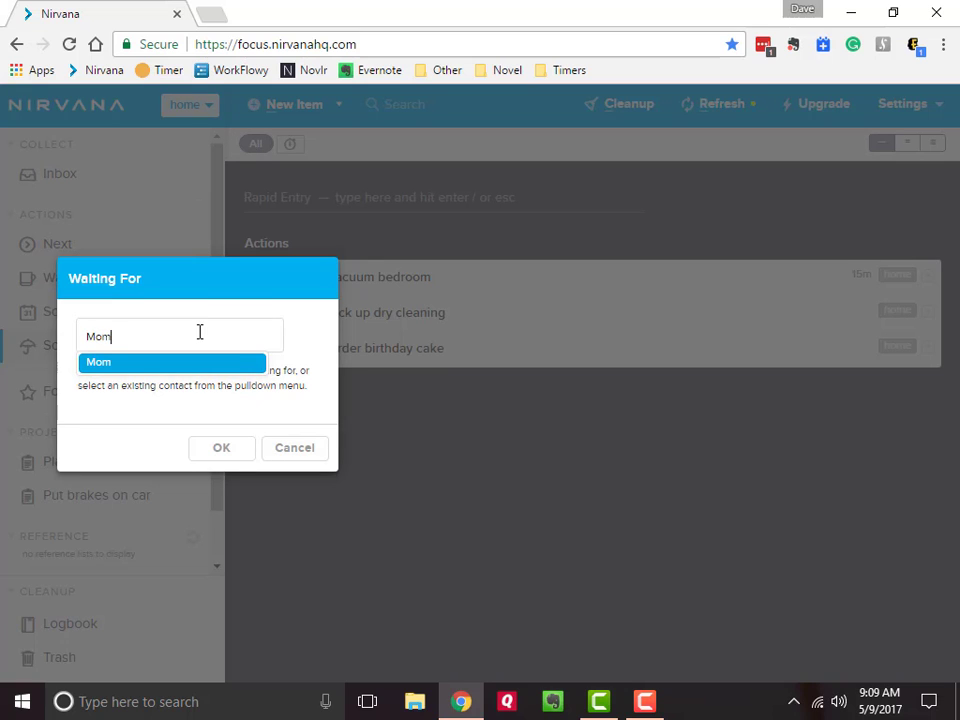
left_click(224, 448)
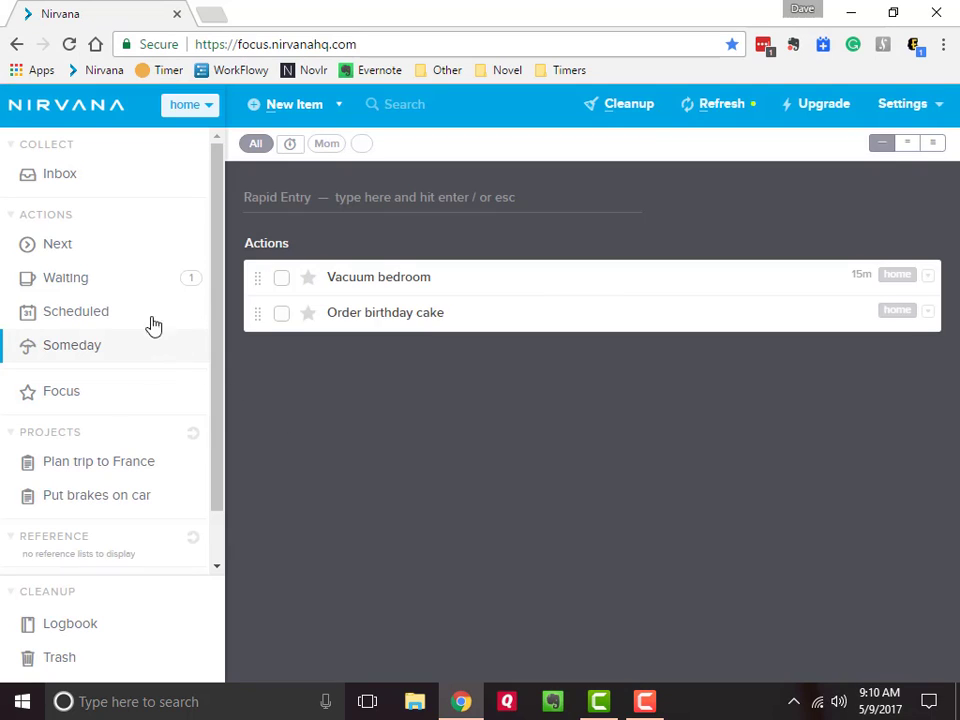
- Move "Pick up dry cleaning" from the Waiting list back to Next, and open the Next list
left_click(97, 286)
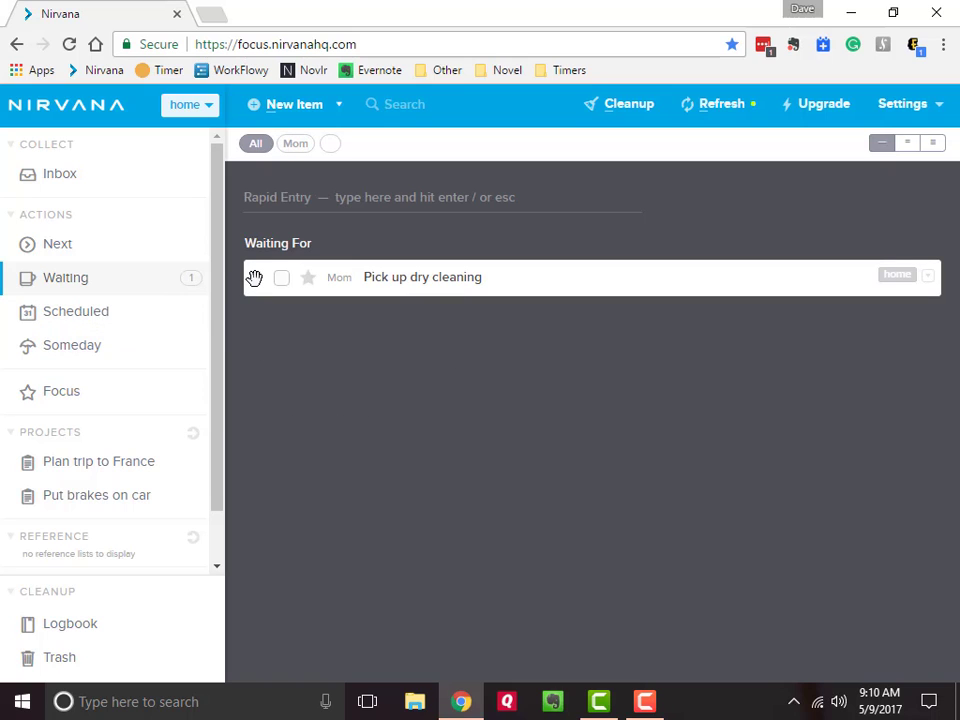
left_click_drag(254, 277, 105, 250)
left_click(105, 250)
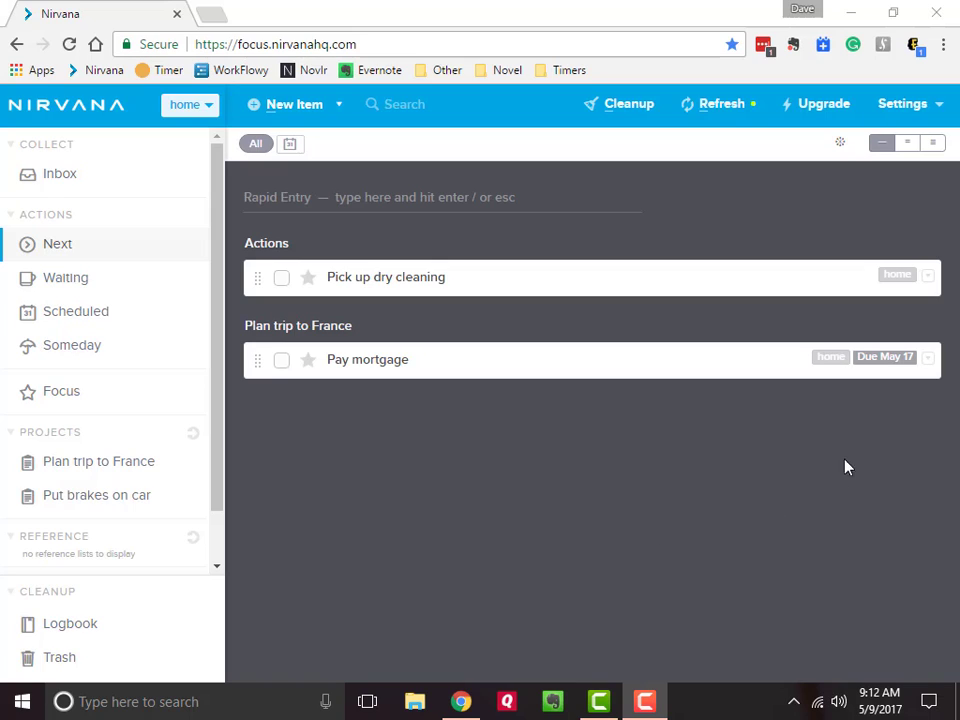
- Set the due date of "Pay mortgage" to May 9, 2017, save the change, and open the Focus list
left_click(379, 373)
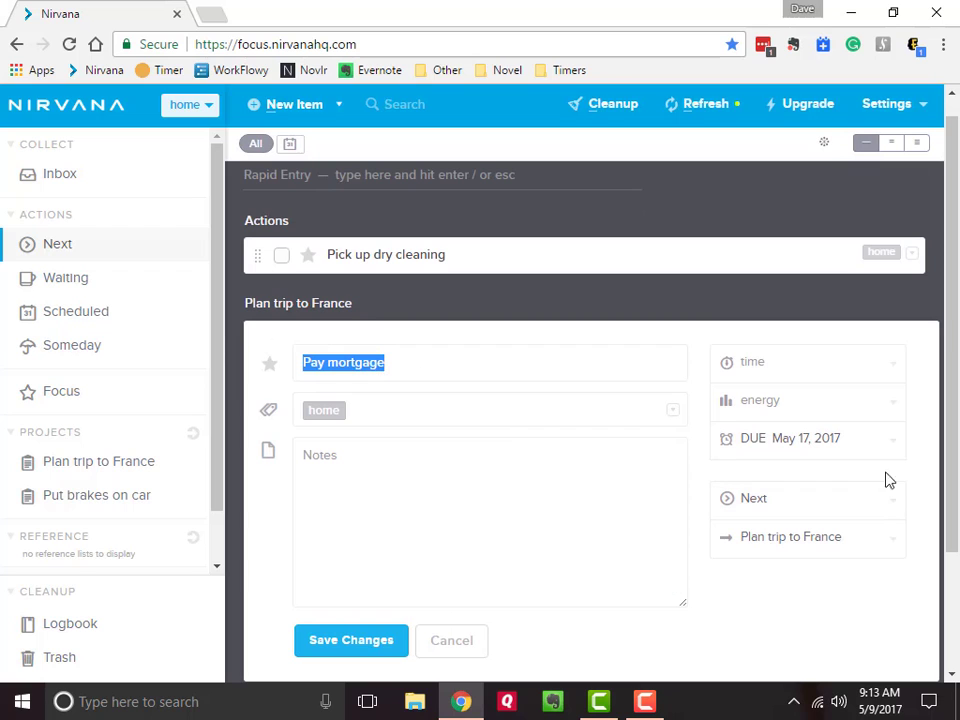
left_click(895, 444)
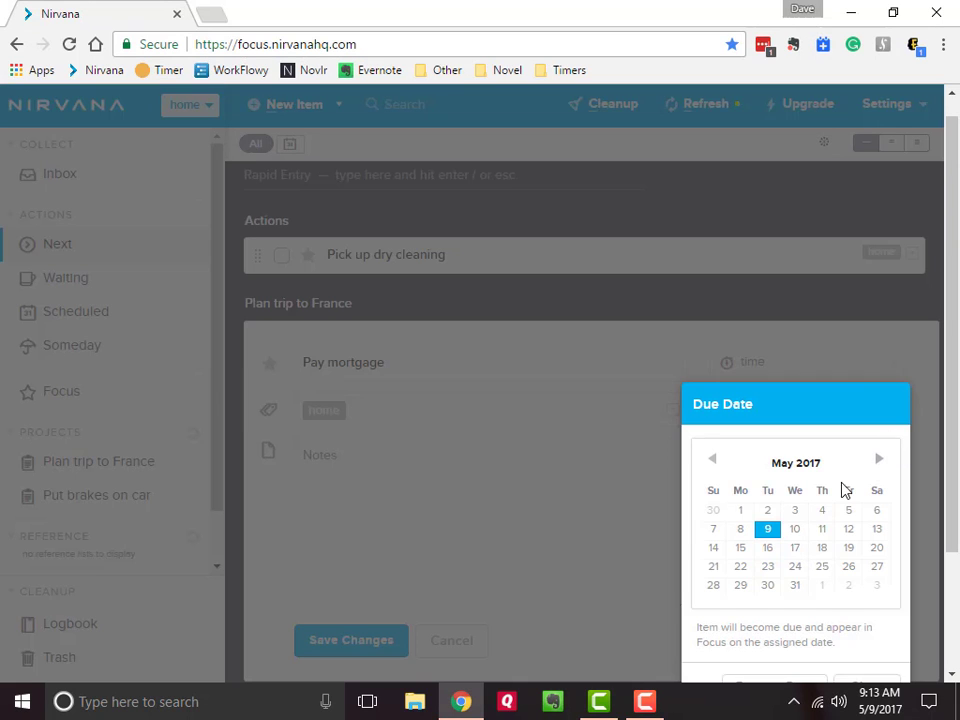
left_click(768, 529)
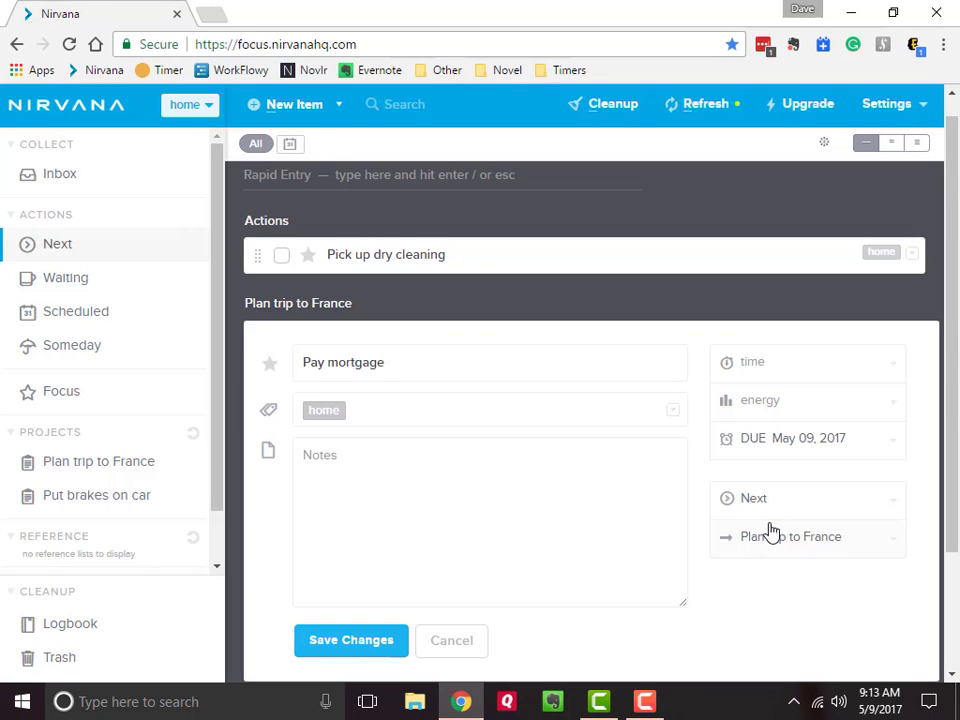
left_click(350, 641)
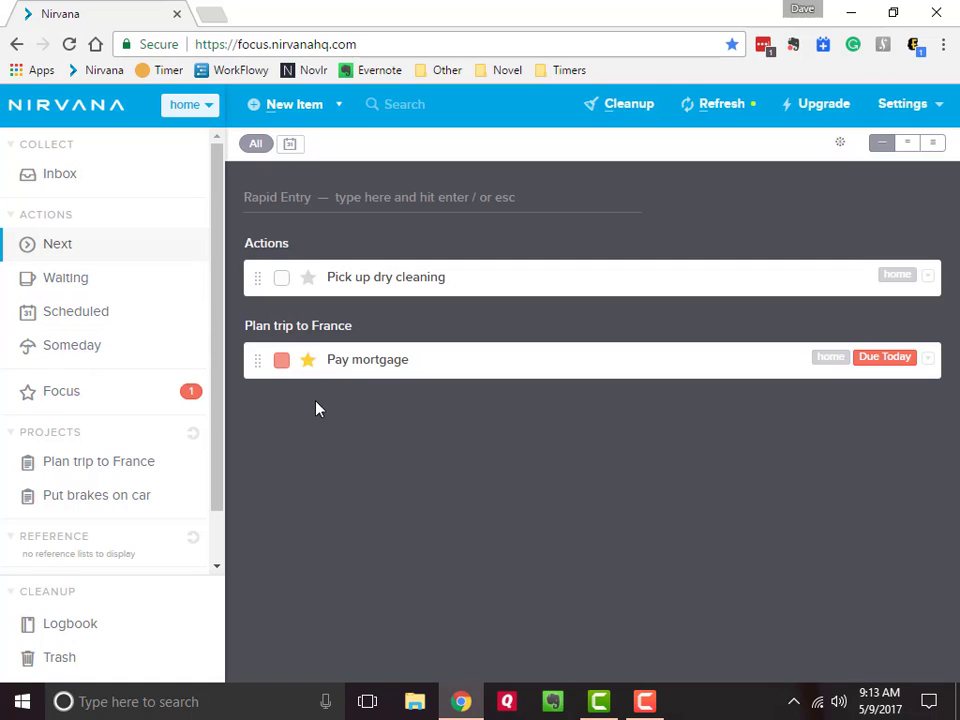
left_click(100, 401)
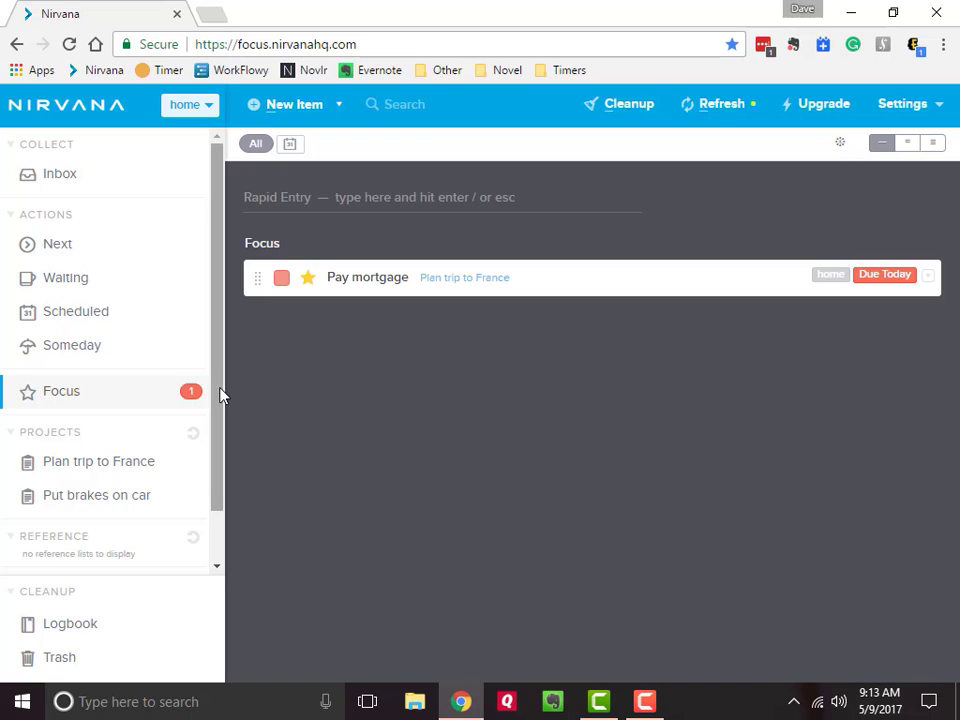
- Star "Pick up dry cleaning" in the Next list to add it to Focus, and try to remove "Pay mortgage" from Focus
left_click(87, 250)
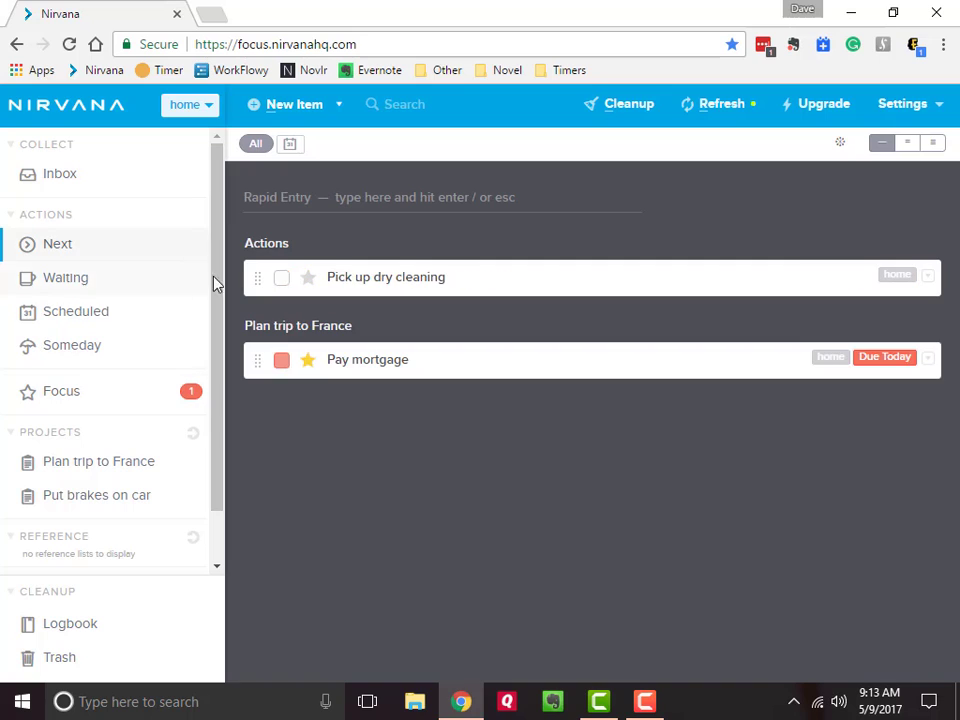
left_click(309, 280)
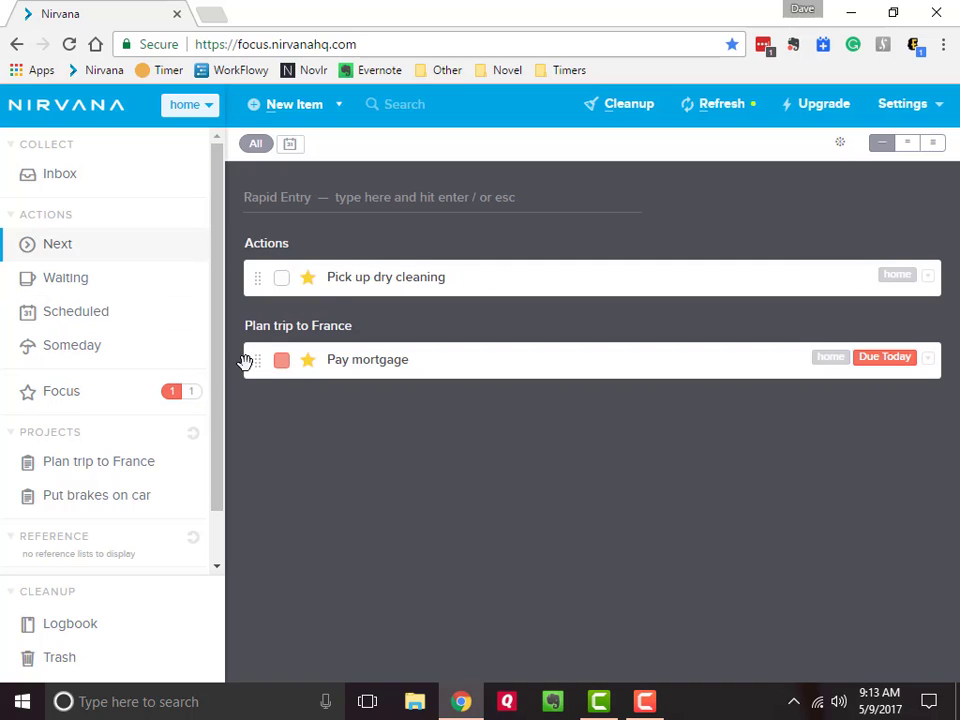
left_click(124, 390)
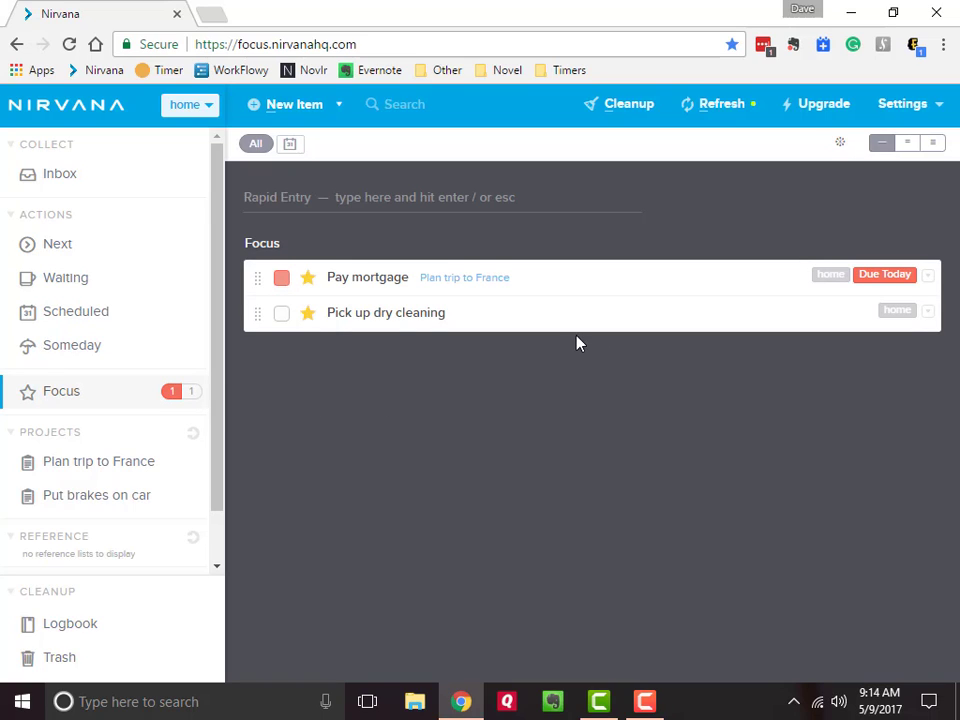
left_click(308, 280)
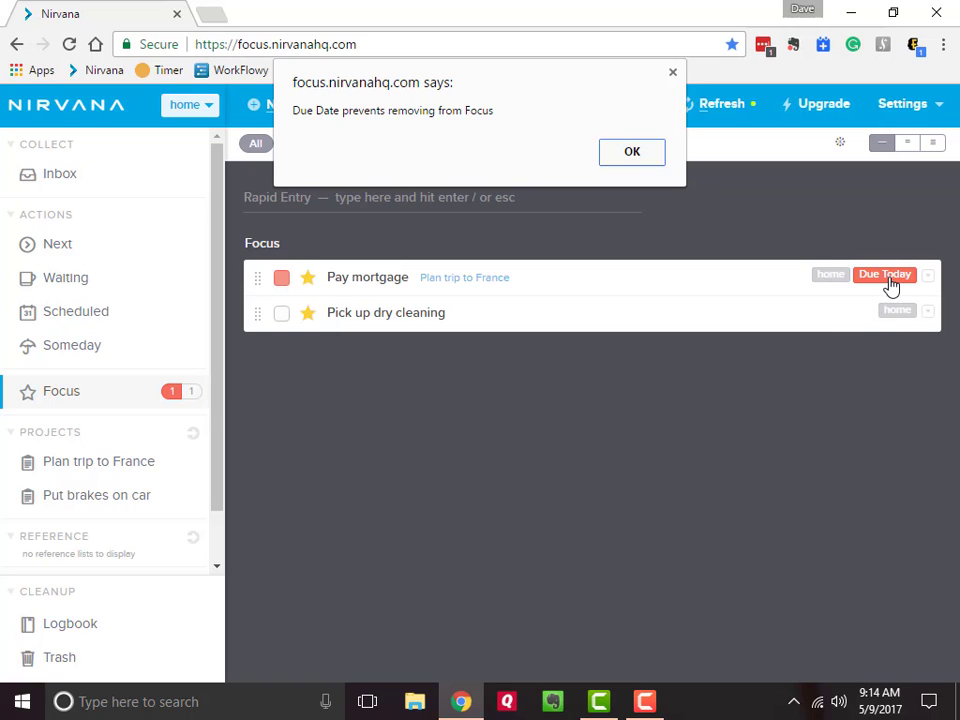
left_click(632, 152)
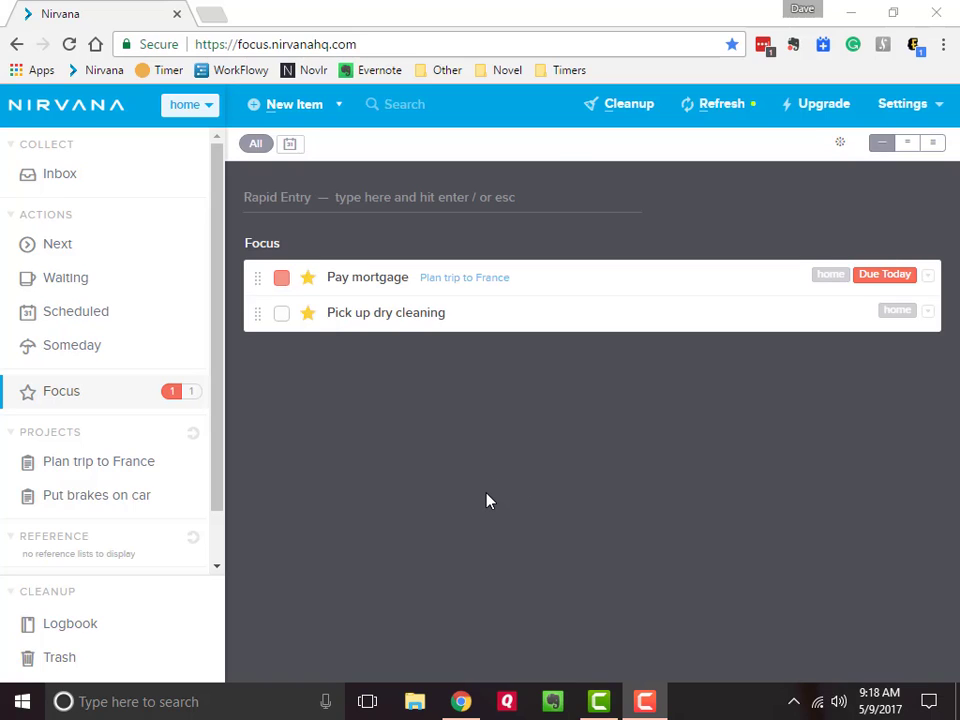
- Add a note to "Pick up dry cleaning" reading "a note of some sort" with checklist lines "Call for hours" and "ask about pricing", and save it
left_click(389, 316)
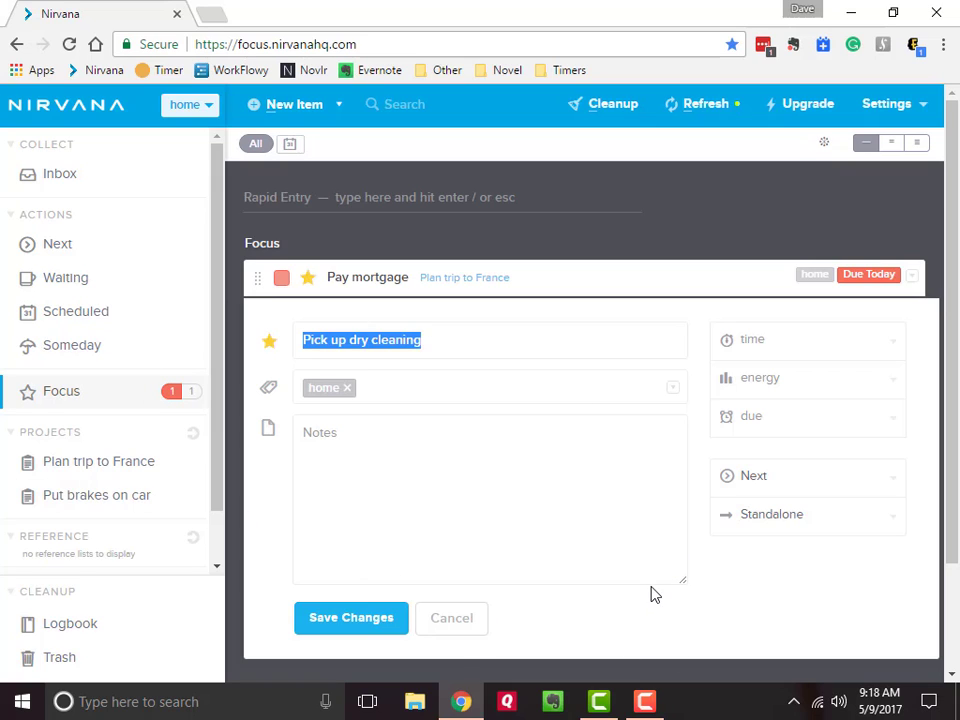
left_click(338, 436)
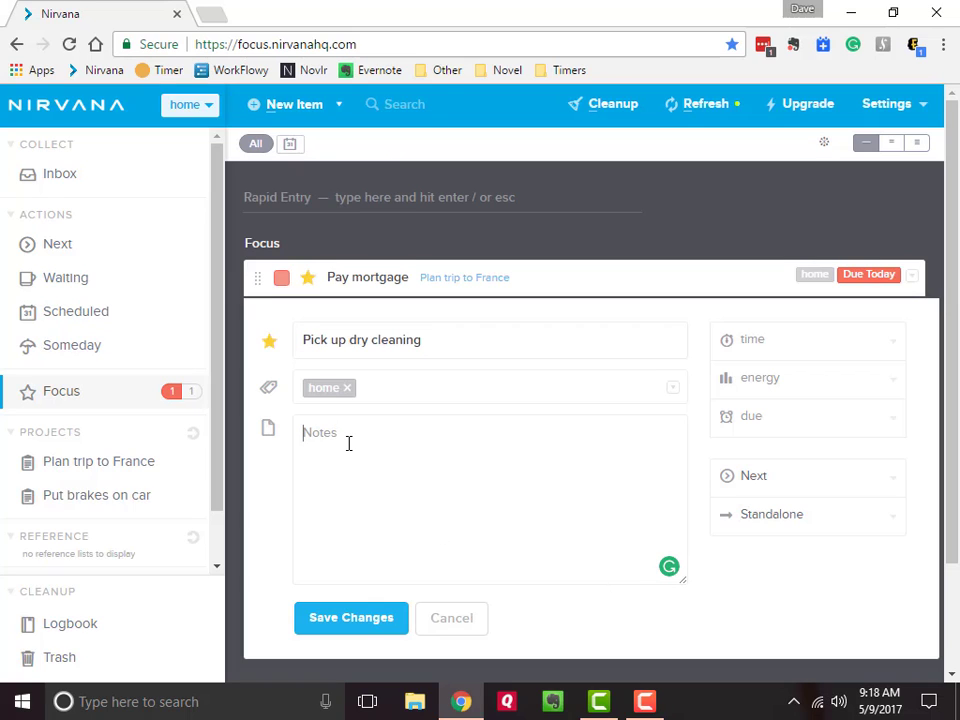
type("a note of some sort")
key("Return")
type("-")
type("Call for hours")
key("Return")
type("- ask about pricing")
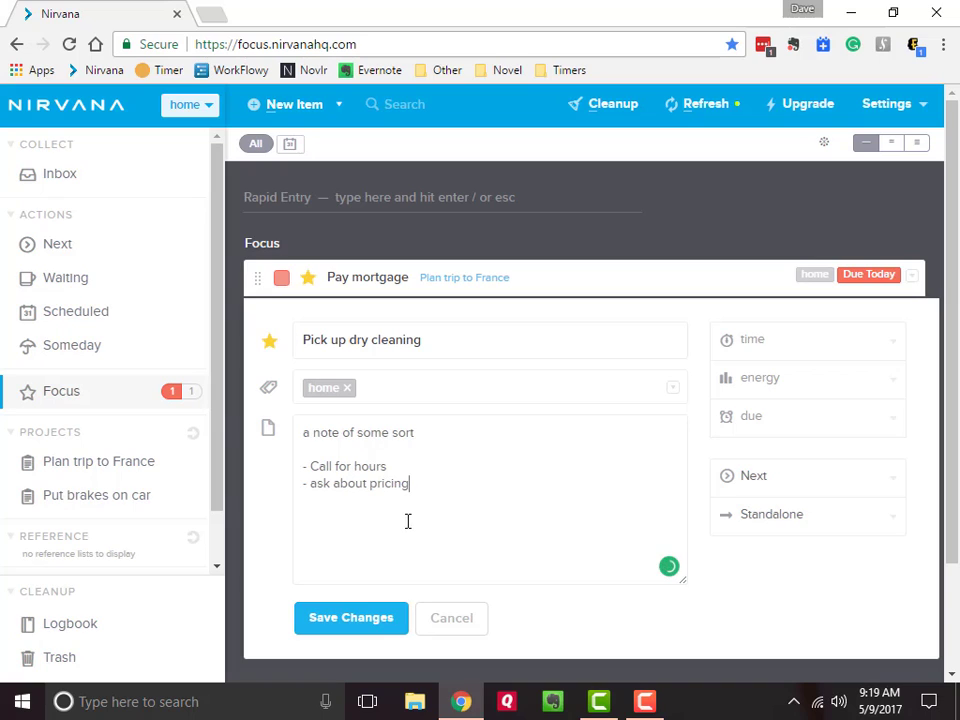
left_click(365, 622)
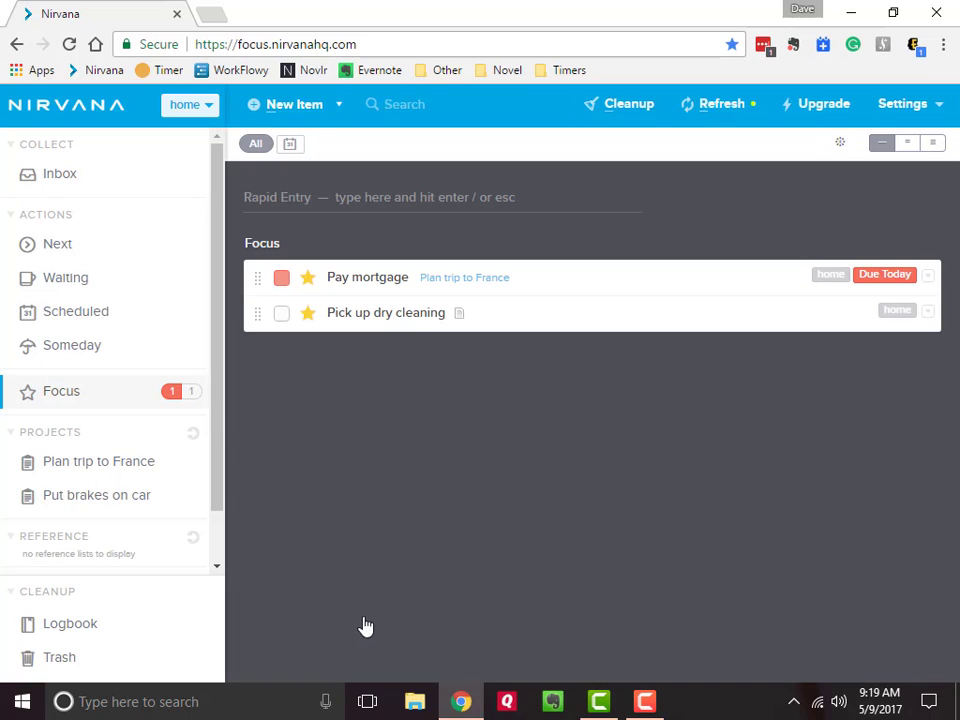
- Expand the "Pick up dry cleaning" note, check off "Call for hours", view the note text in the item's details, and collapse the note
left_click(459, 314)
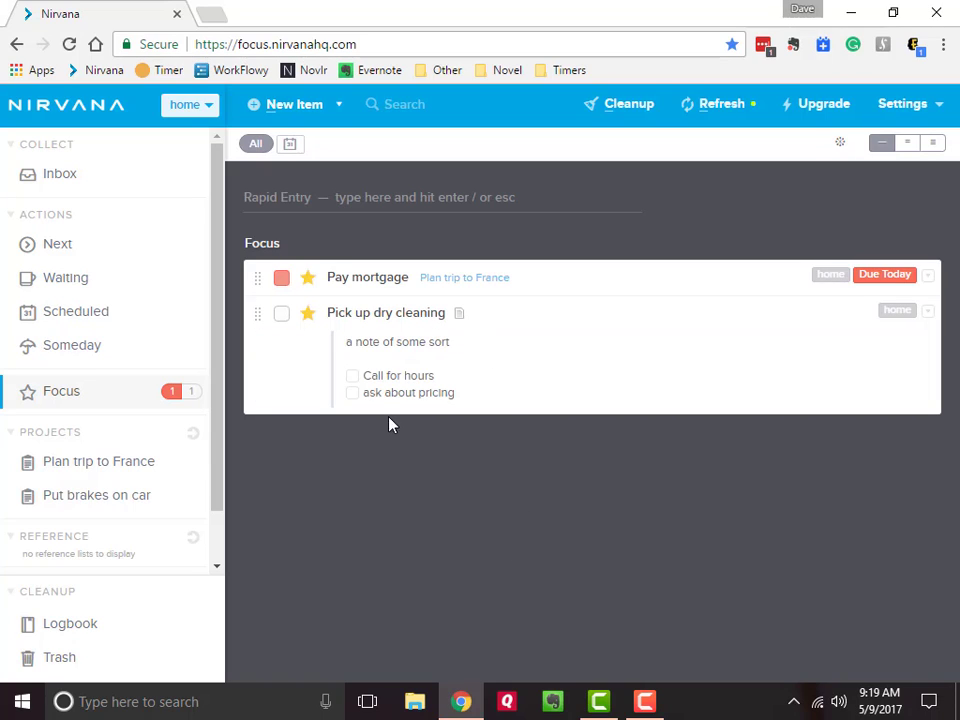
left_click(353, 377)
left_click(353, 378)
left_click(400, 314)
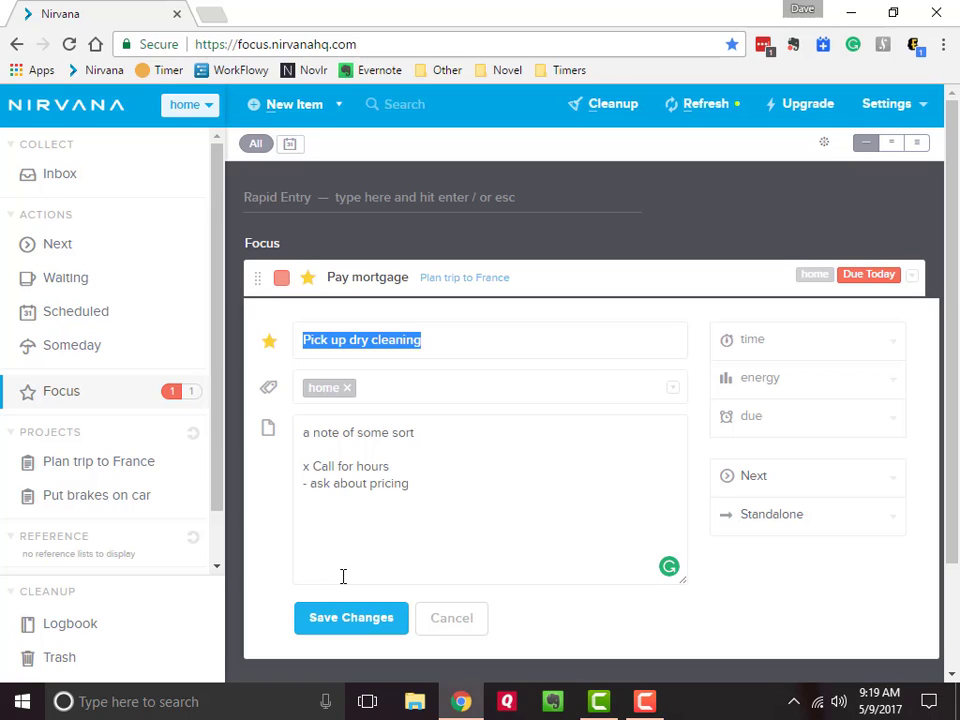
left_click(358, 625)
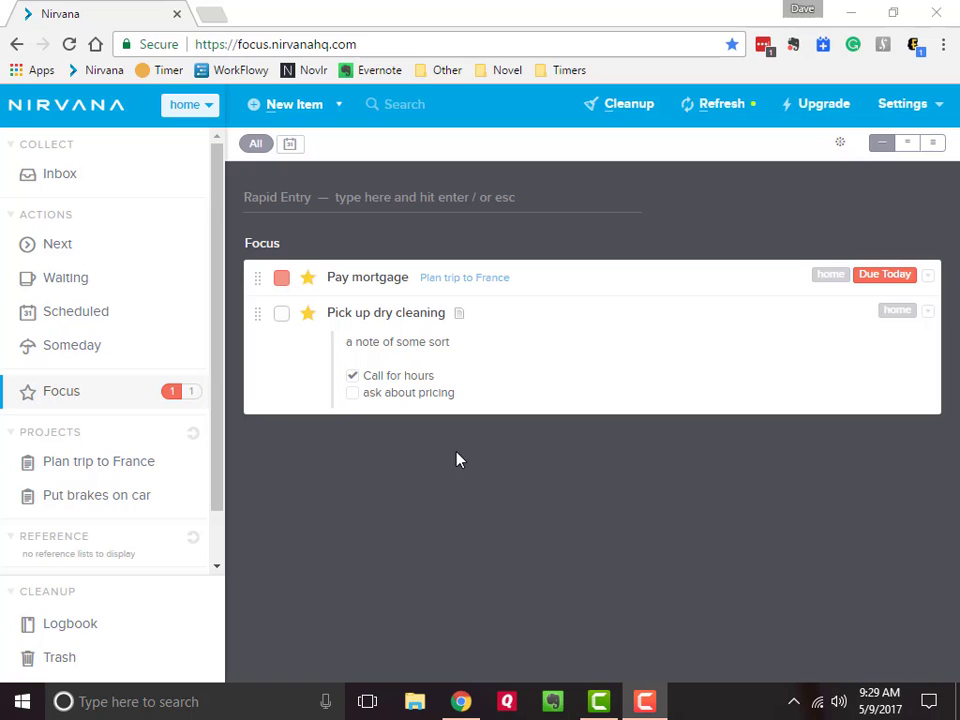
left_click(459, 314)
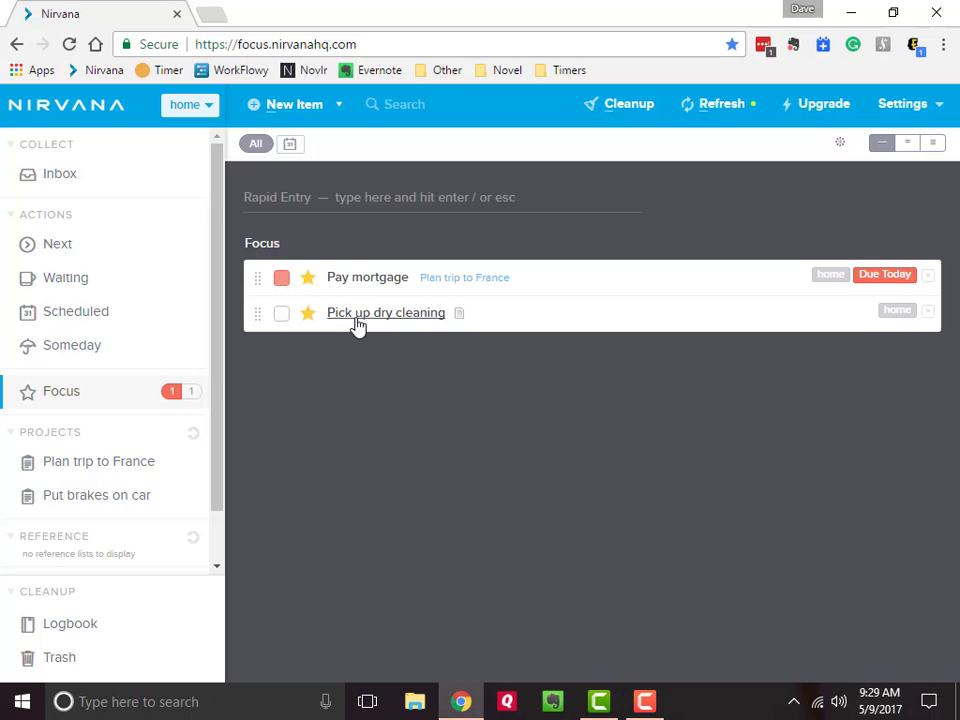
- Review the Someday, Next and Scheduled lists, and return to Someday
left_click(107, 355)
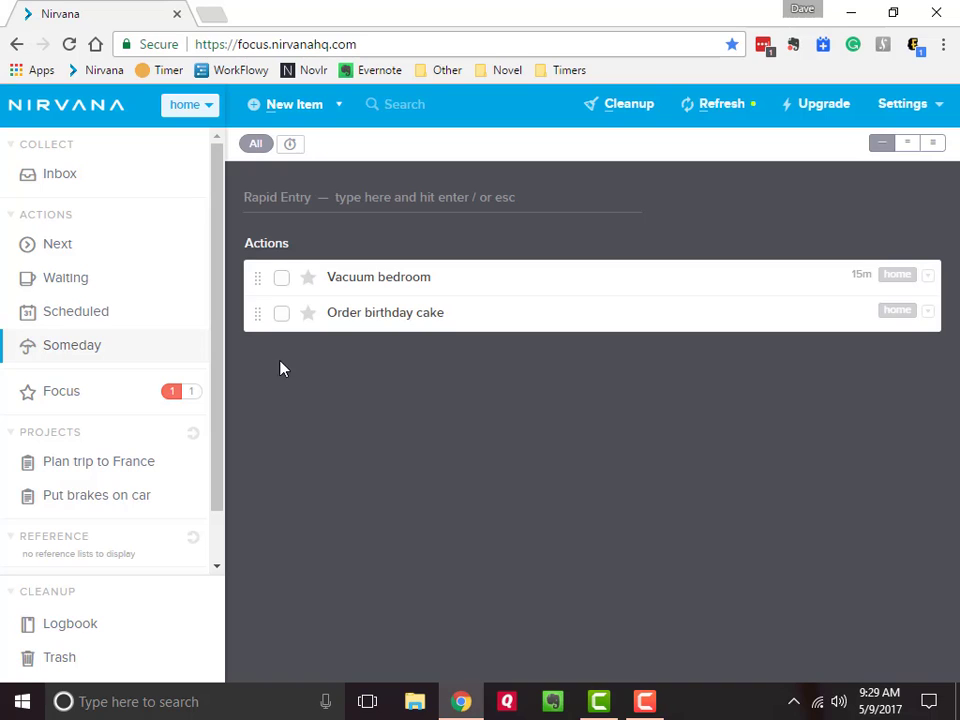
left_click(96, 253)
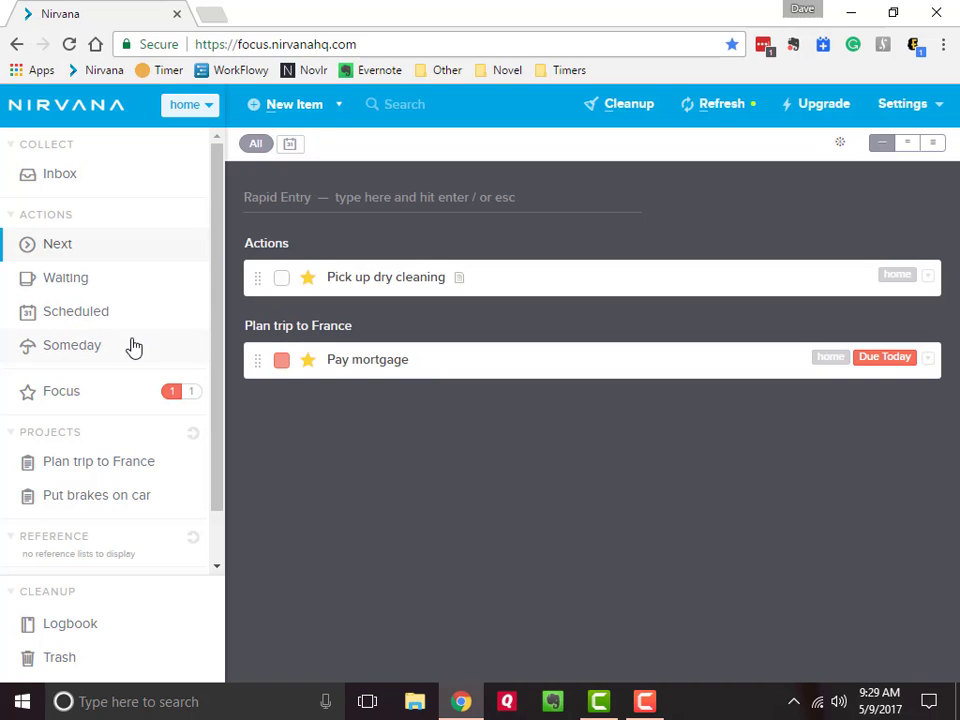
left_click(128, 316)
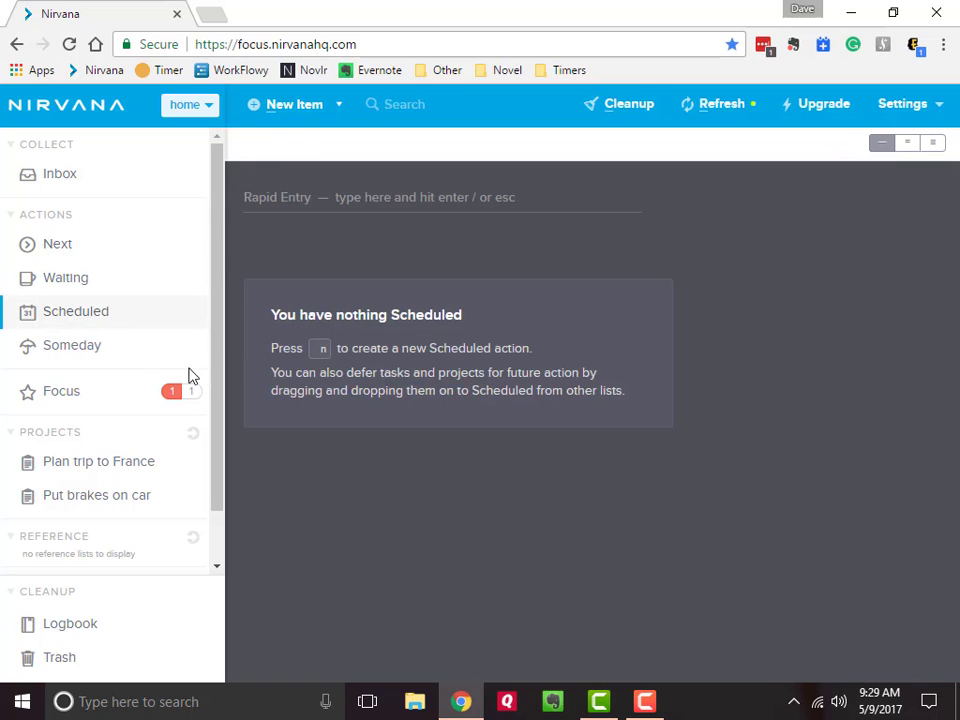
left_click(107, 352)
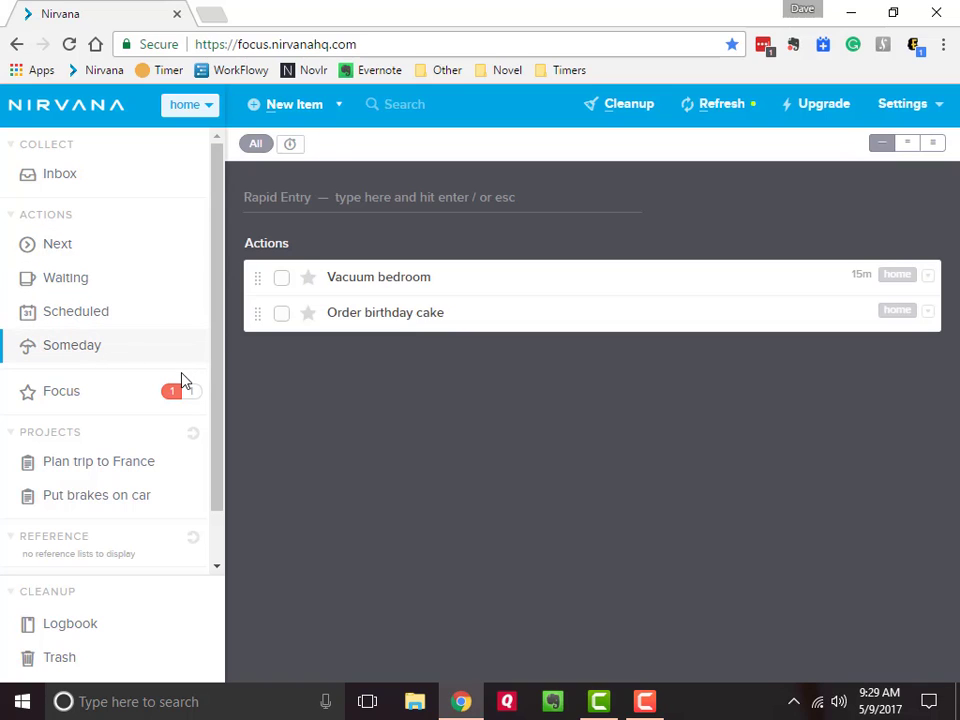